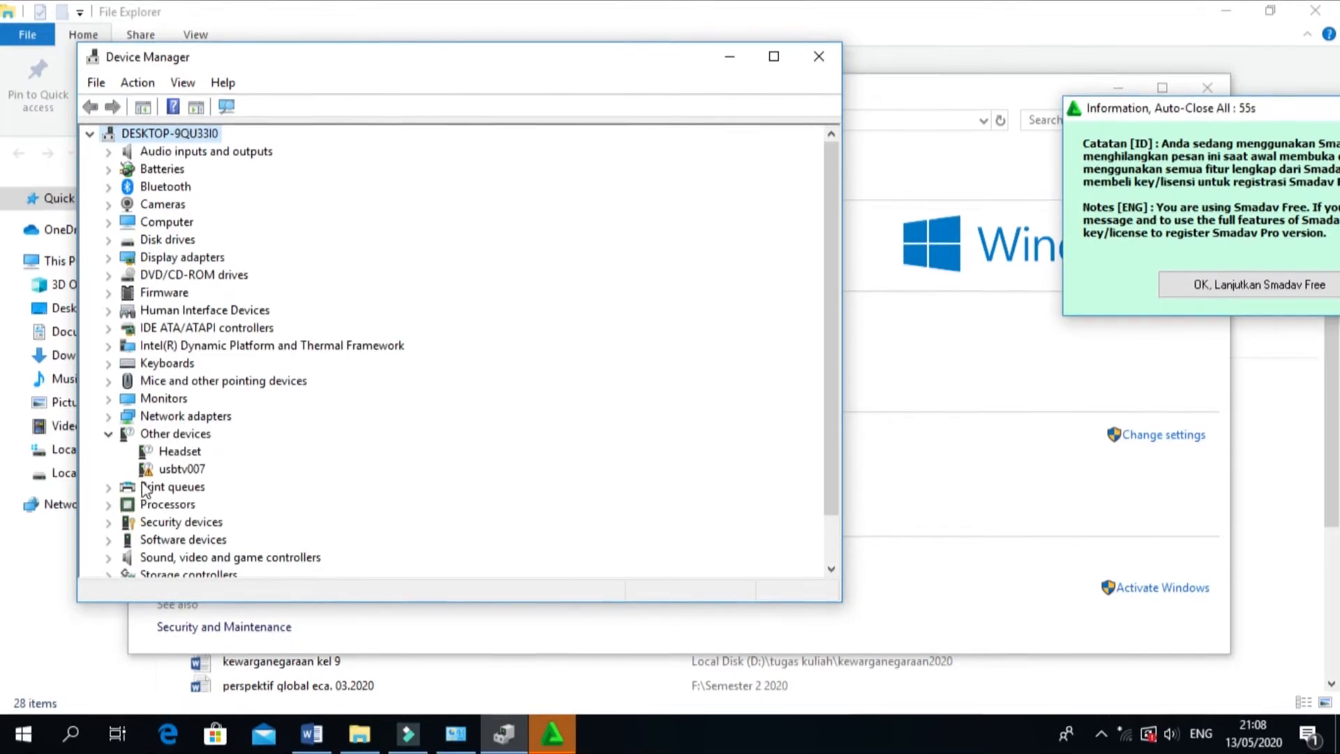
- Try to update the driver of the usbtv007 device with an automatic search for driver software
left_click(170, 473)
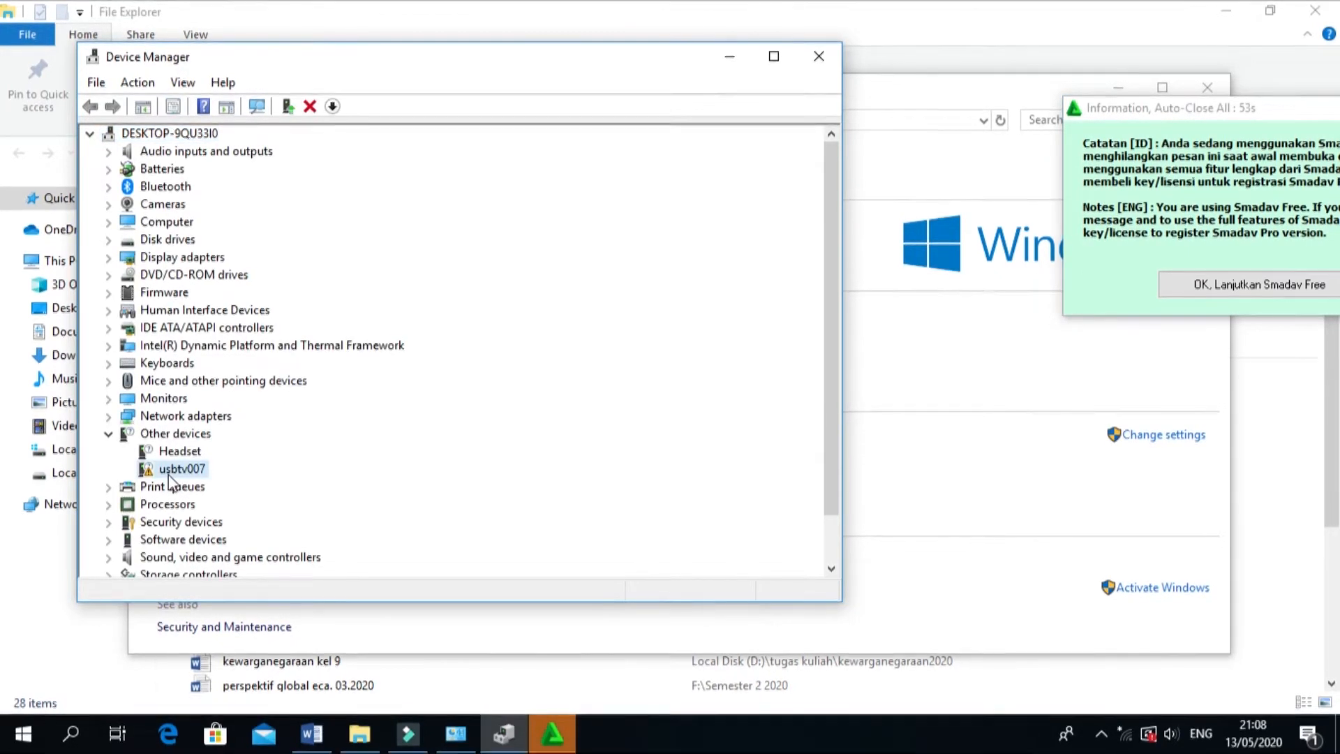
right_click(168, 476)
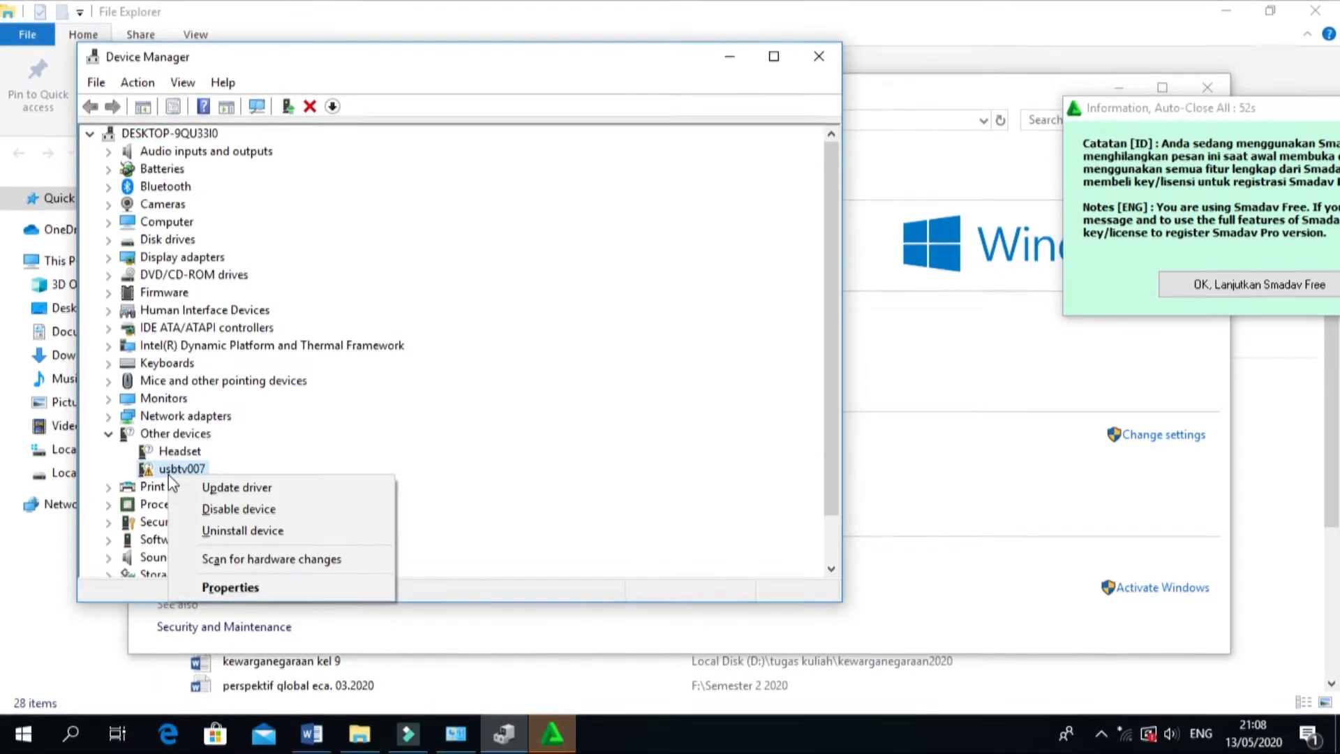
left_click(210, 488)
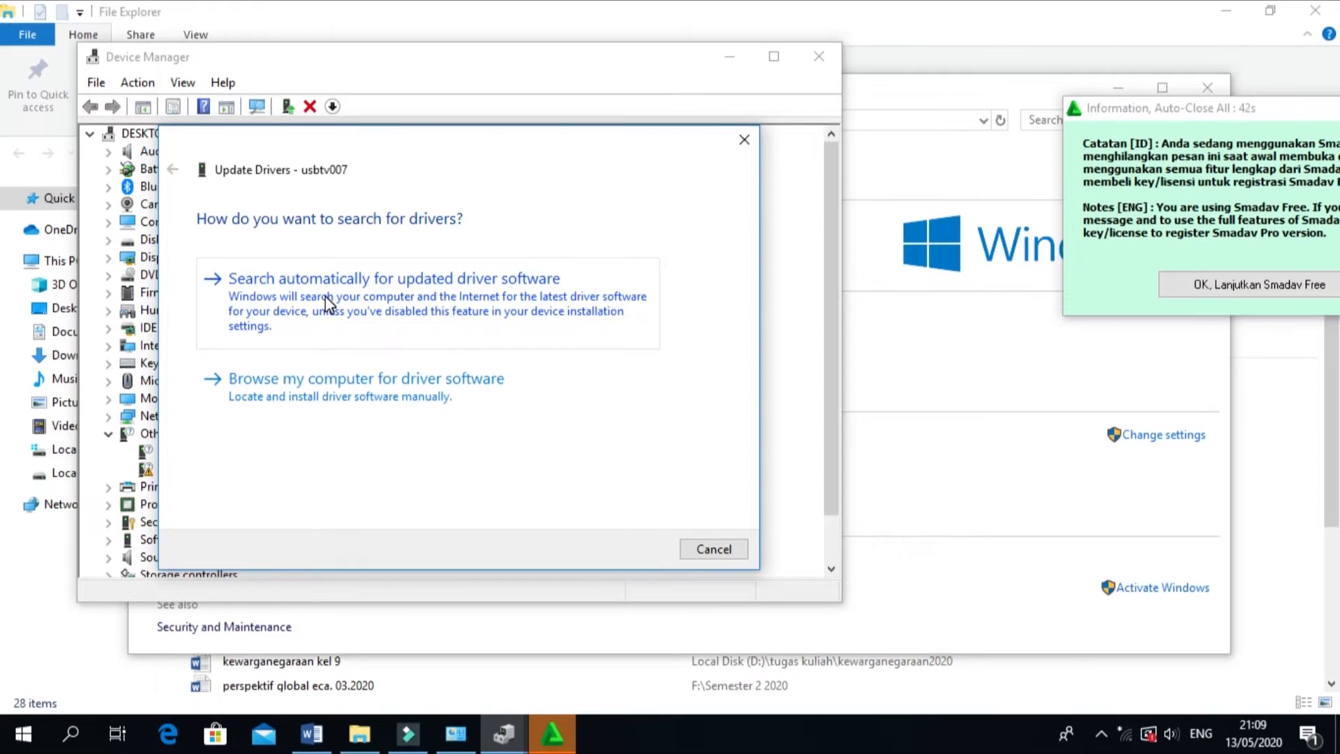
left_click(324, 296)
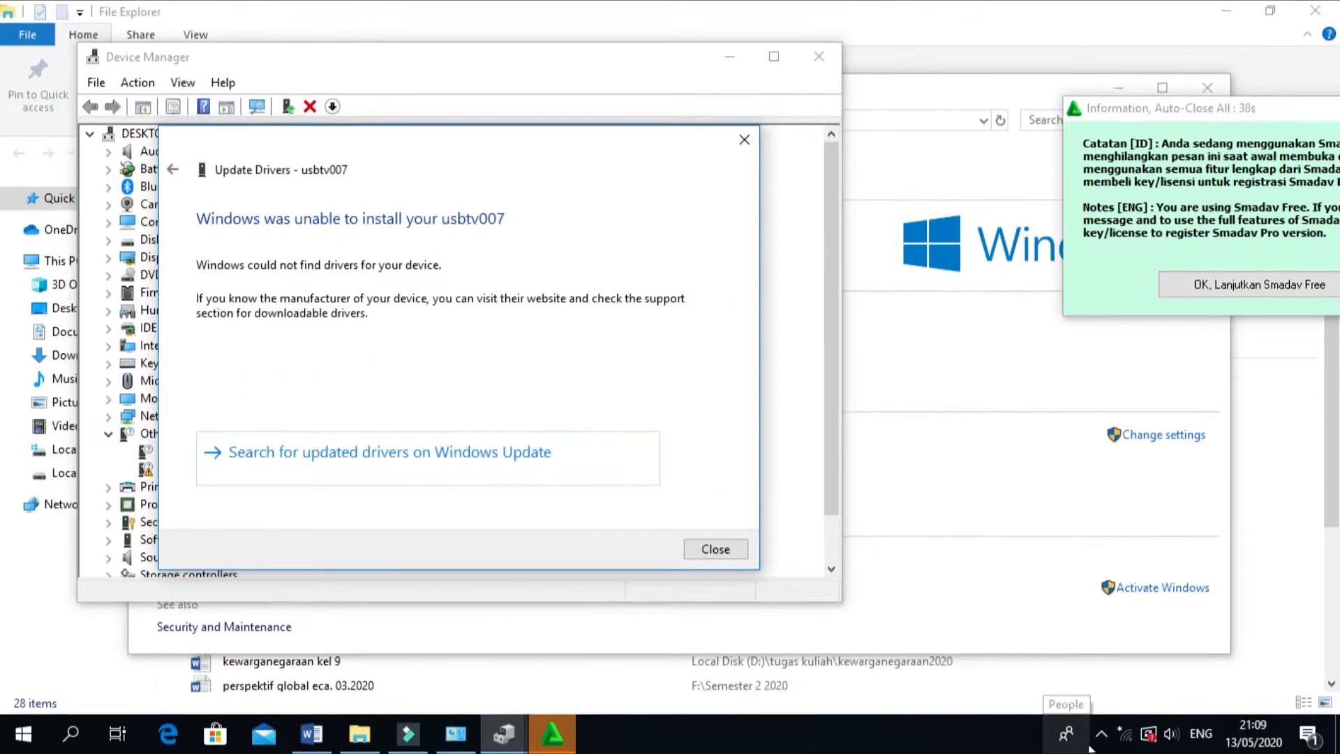
- Connect to the Tigan Wi-Fi network and close the usbtv007 driver update wizard
left_click(1124, 734)
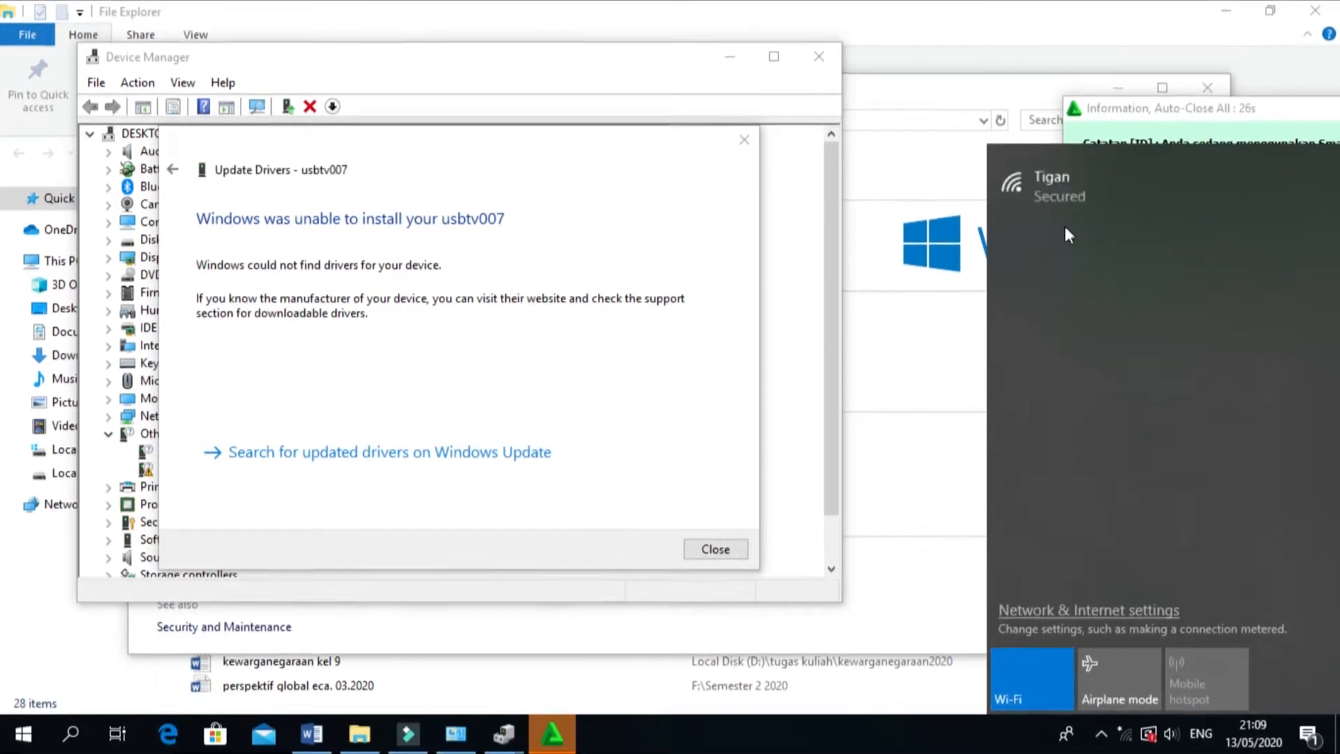
left_click(1062, 195)
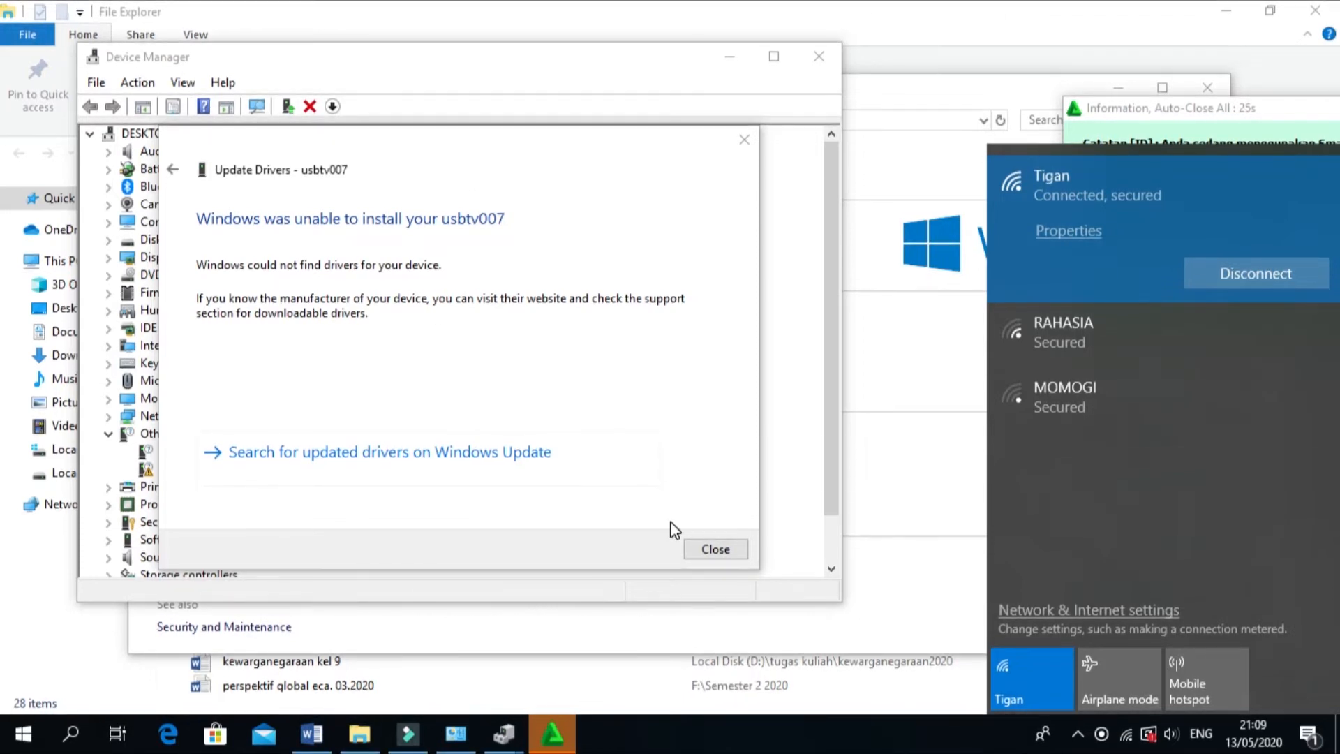
left_click(698, 549)
- Update the usbtv007 driver with an automatic search, dismissing the Smadav notice and window, and close the finished wizard
right_click(183, 469)
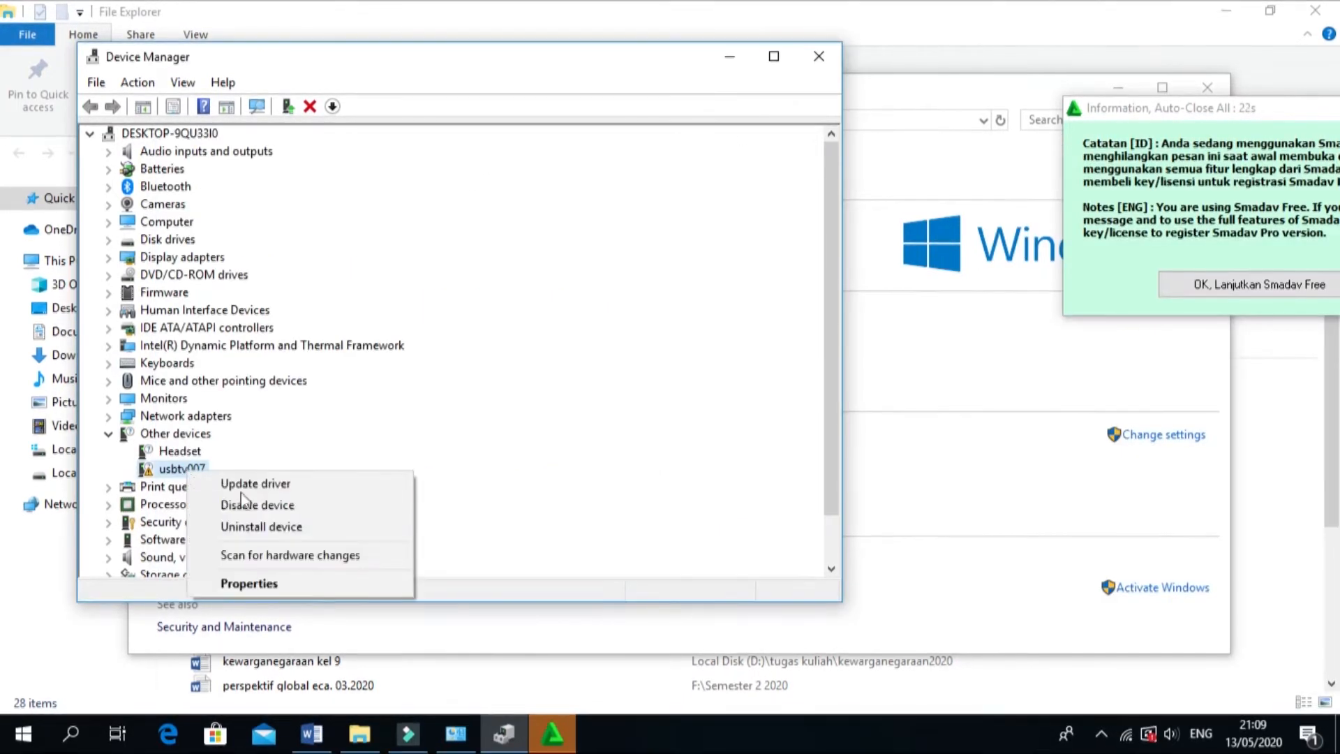
left_click(278, 491)
left_click(365, 278)
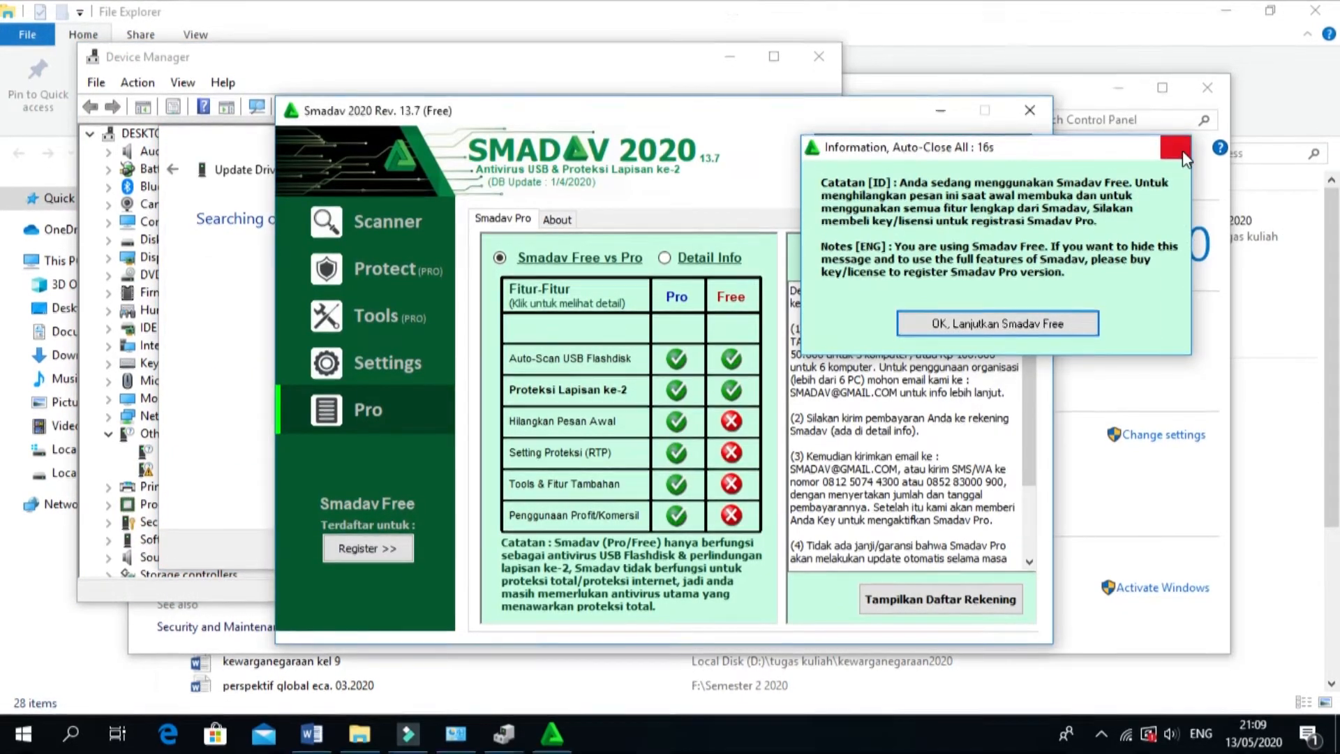
left_click(1178, 148)
left_click(1030, 111)
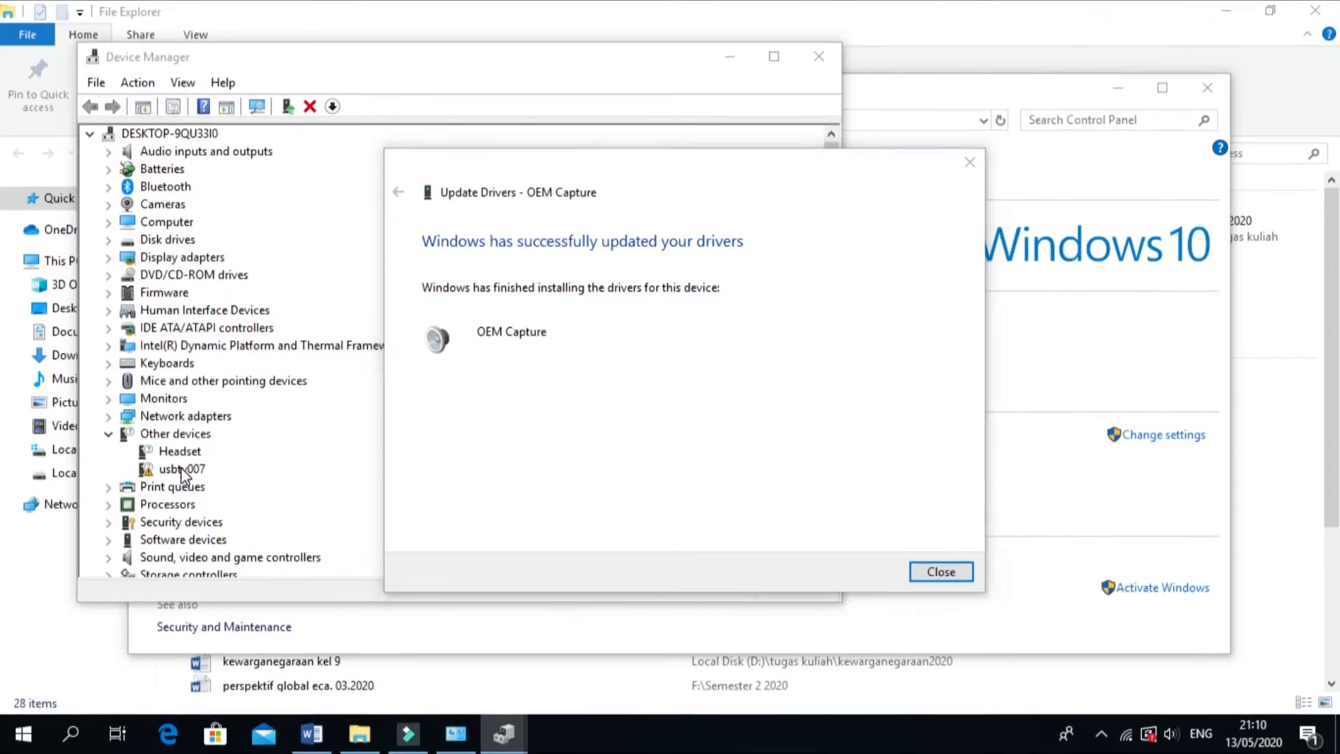
left_click(941, 572)
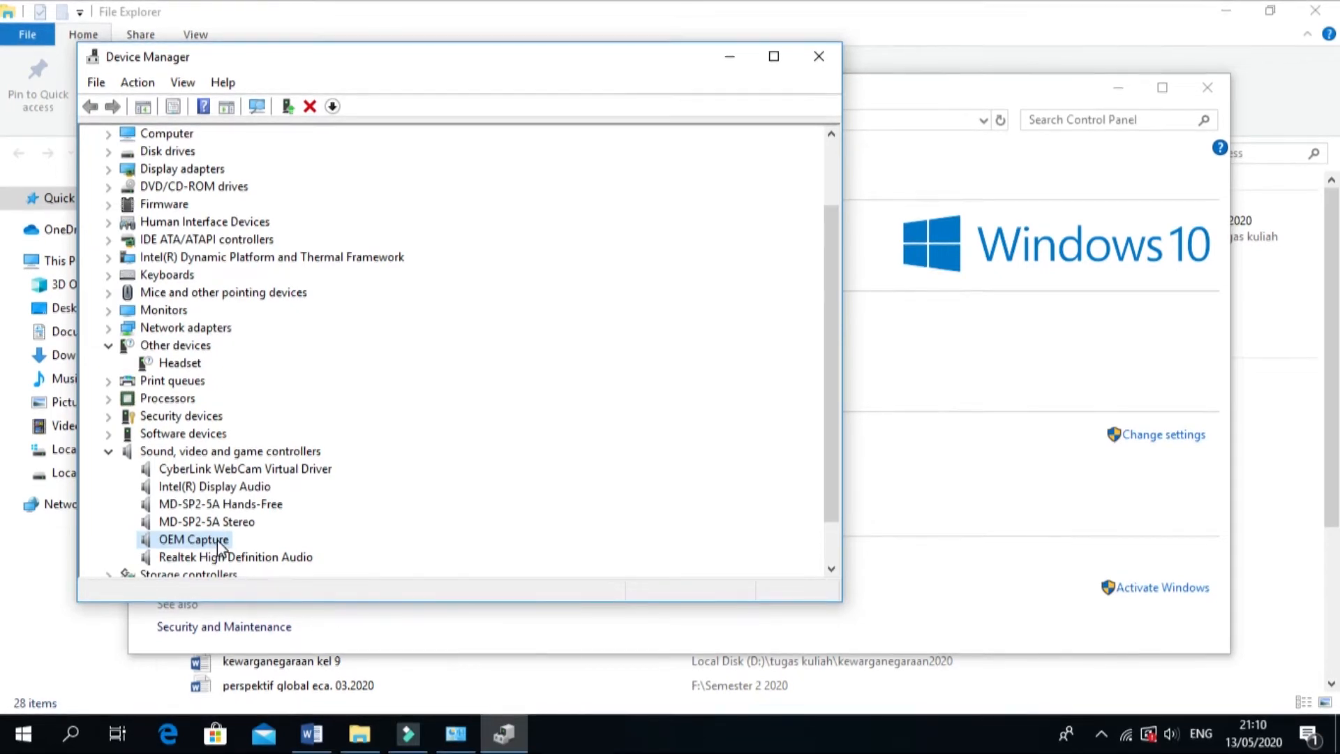
- Close the Device Manager, System and File Explorer windows to return to the desktop
left_click(824, 55)
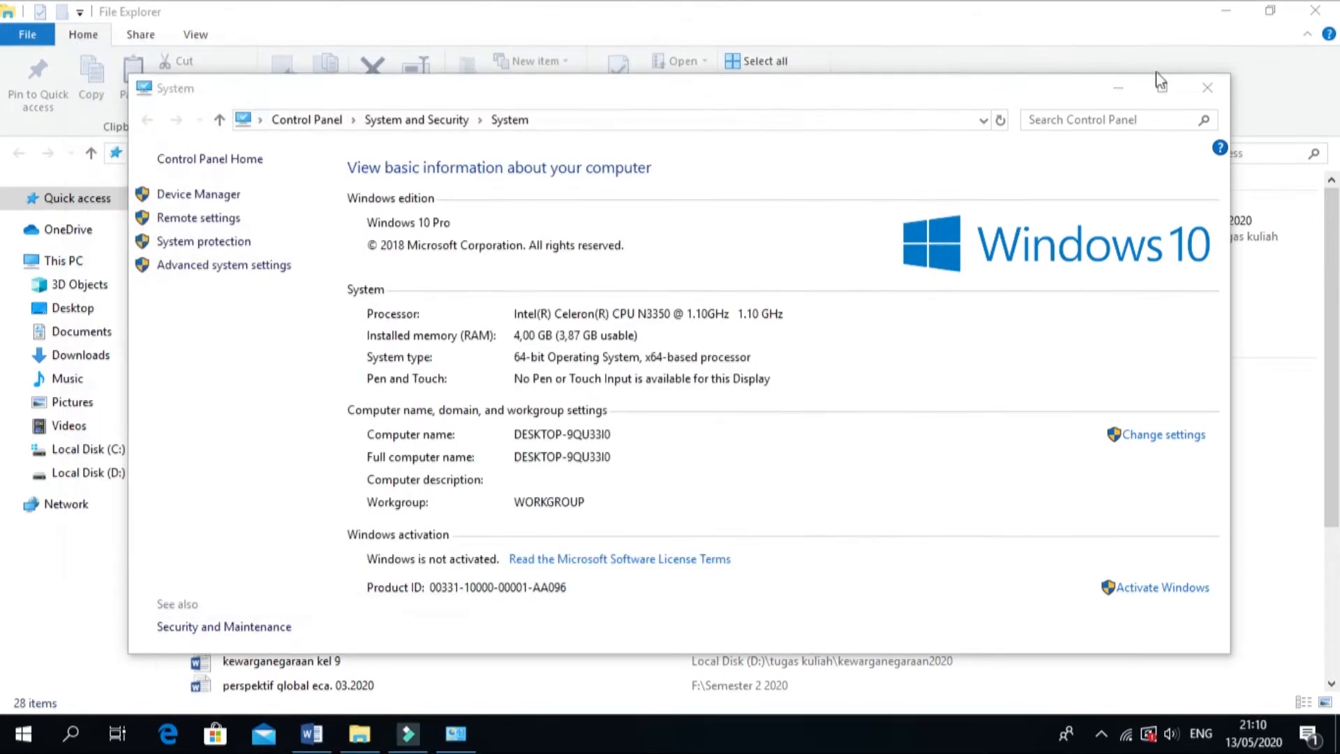
left_click(1215, 101)
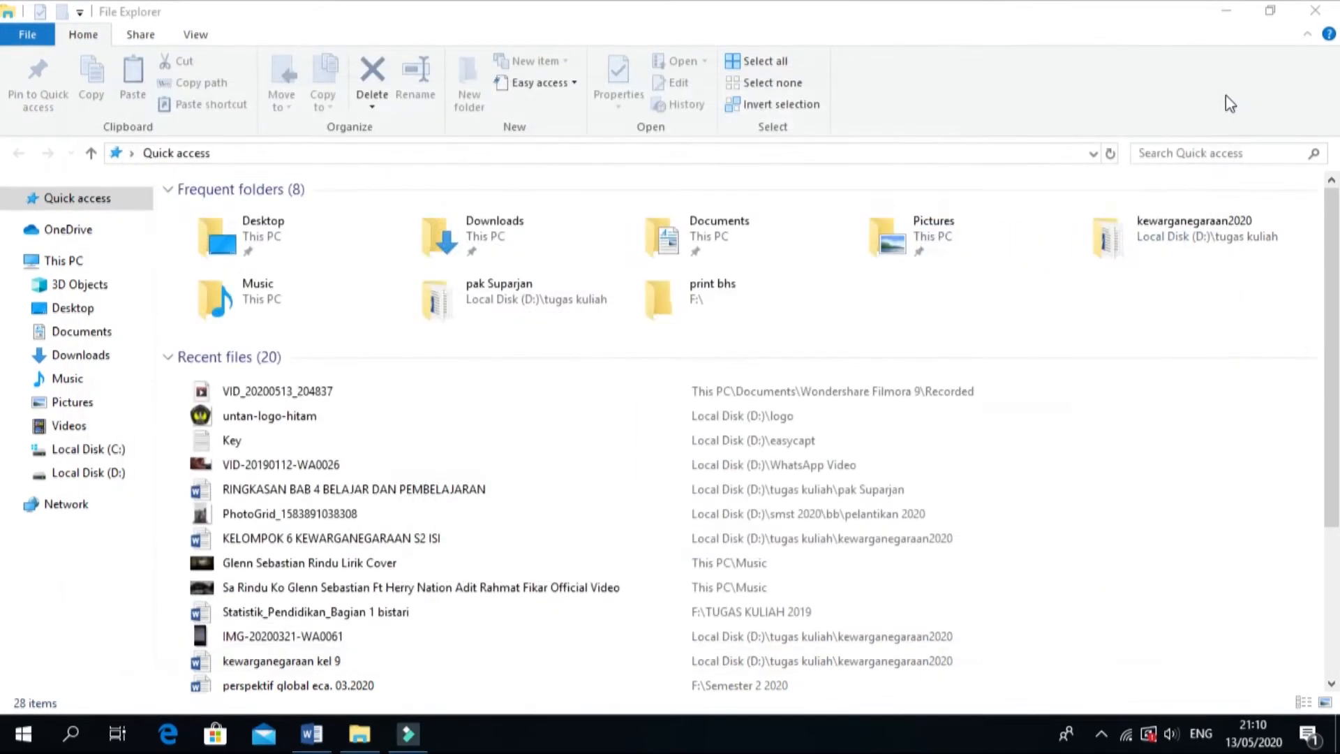
left_click(1322, 10)
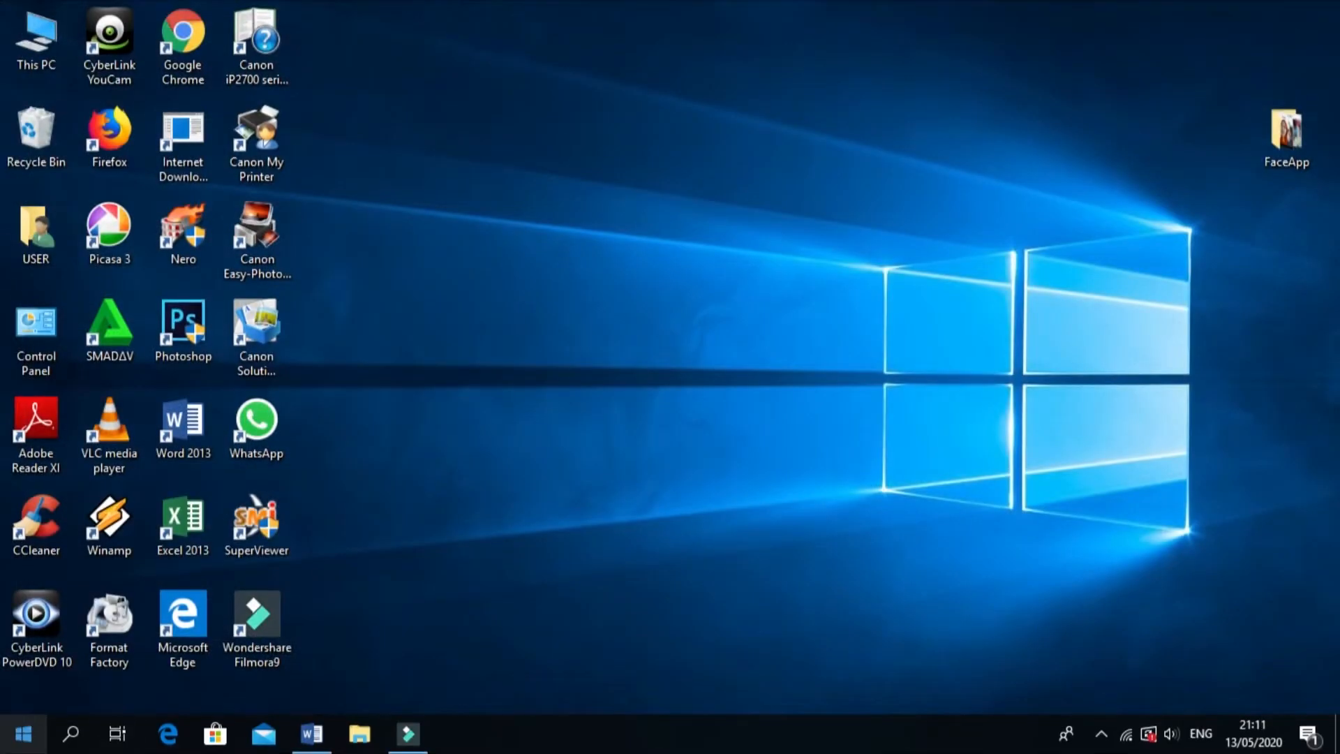
- Launch OBS Studio and check the Video Capture Device's level in the audio mixer
key("super")
left_click(890, 543)
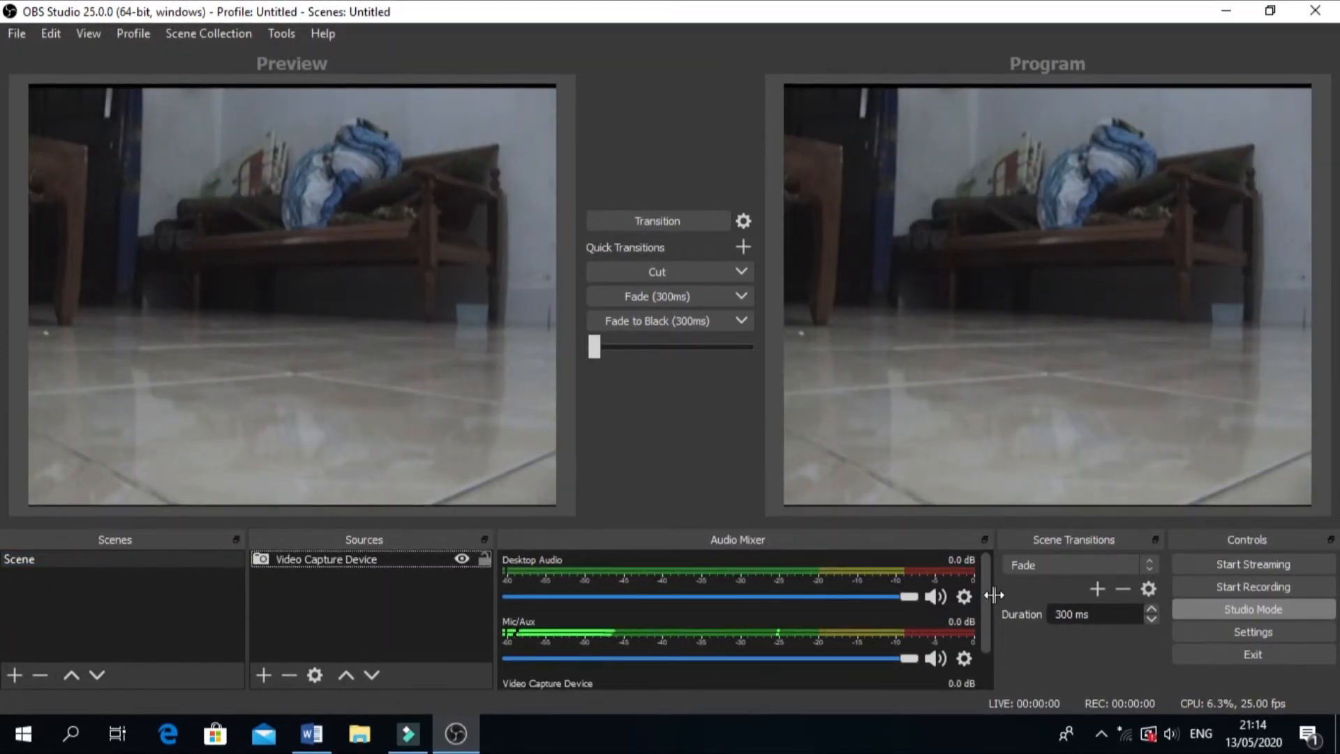
scroll(776, 665, "down", 2)
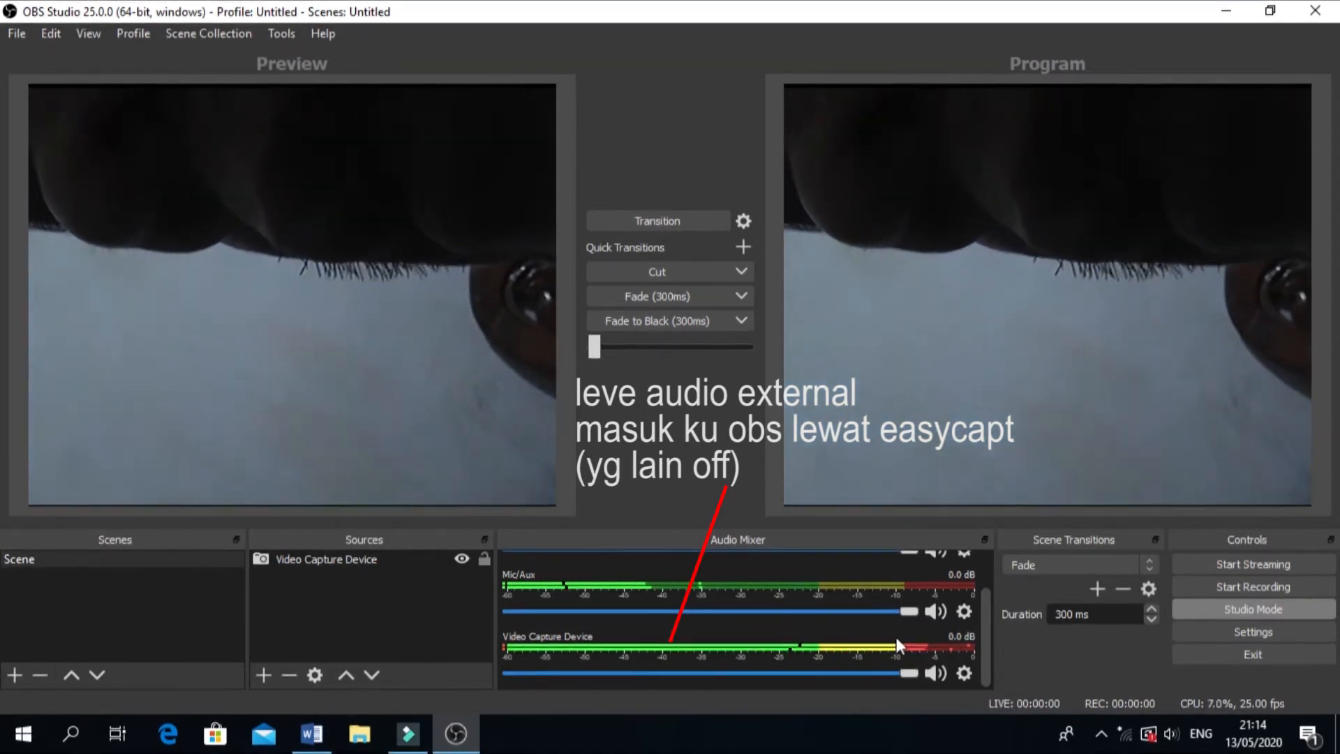
- Add a new Video Capture Device source under its default name and choose OEM Device as its device
left_click(263, 675)
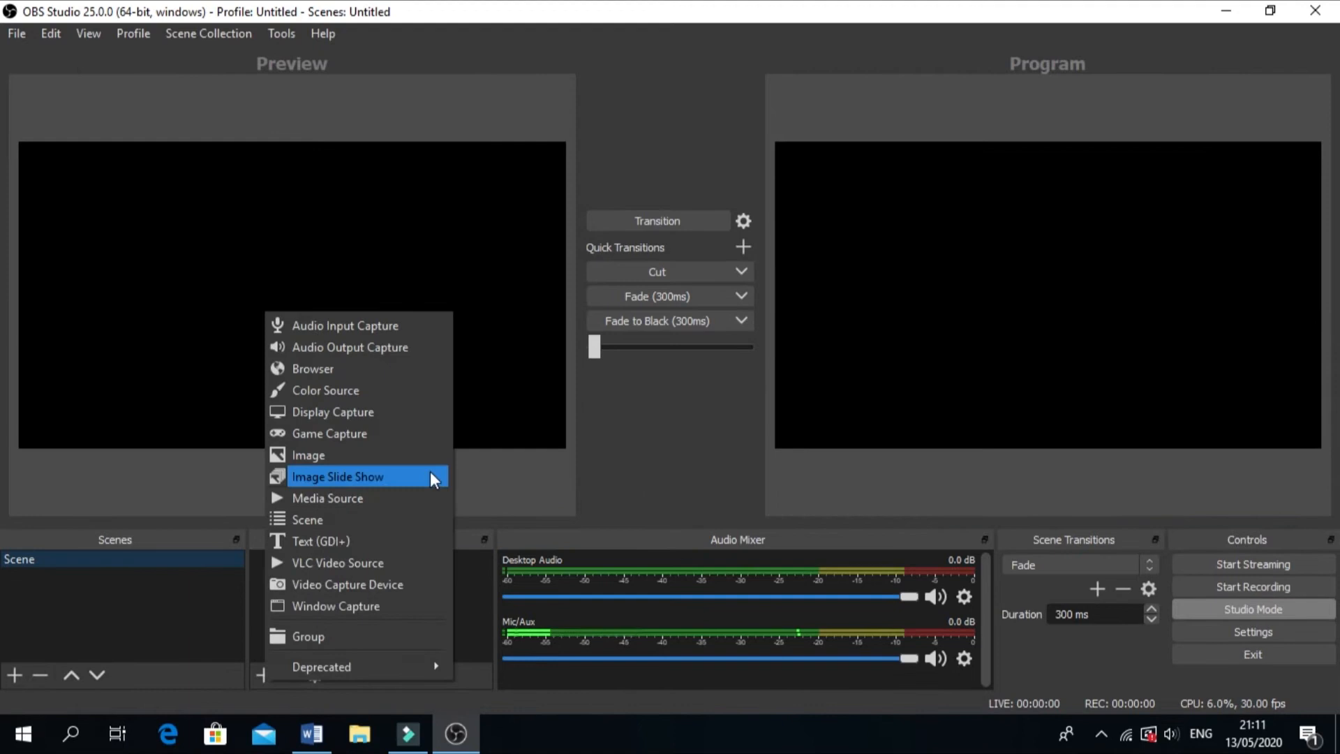
left_click(353, 584)
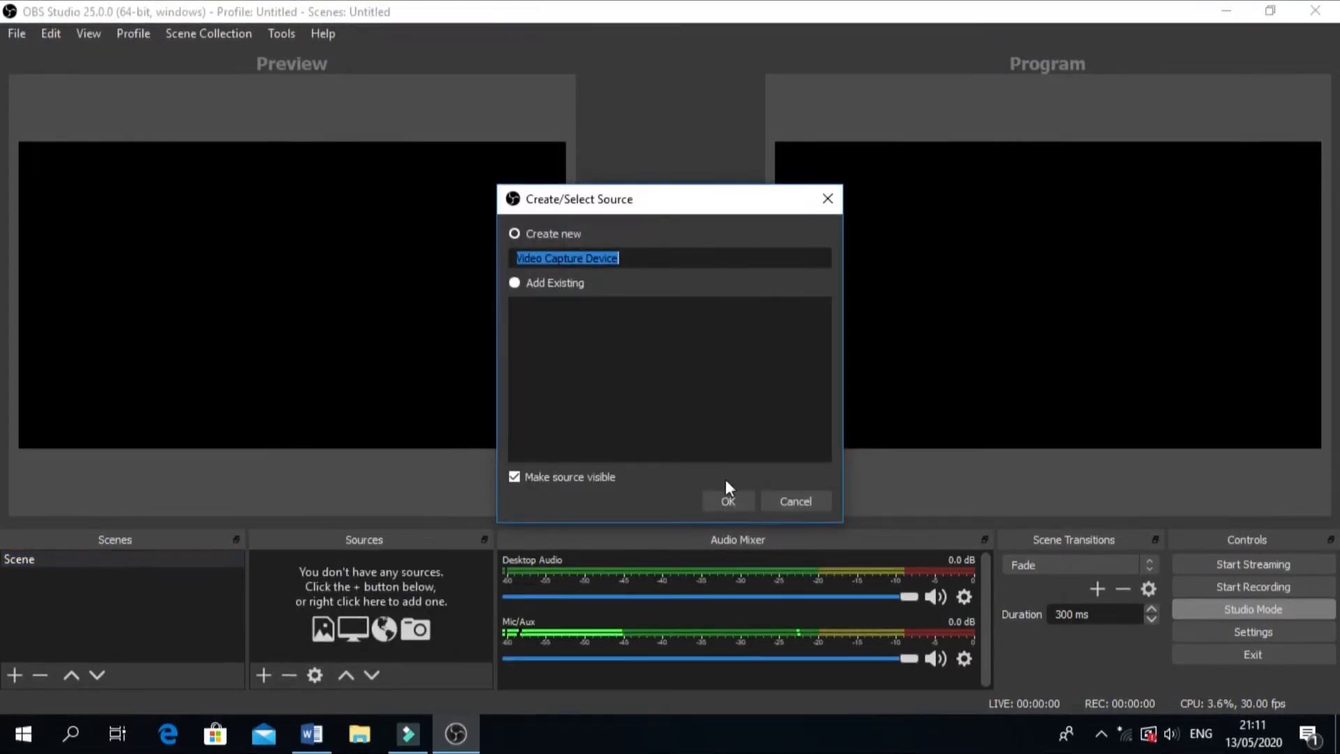
left_click(726, 503)
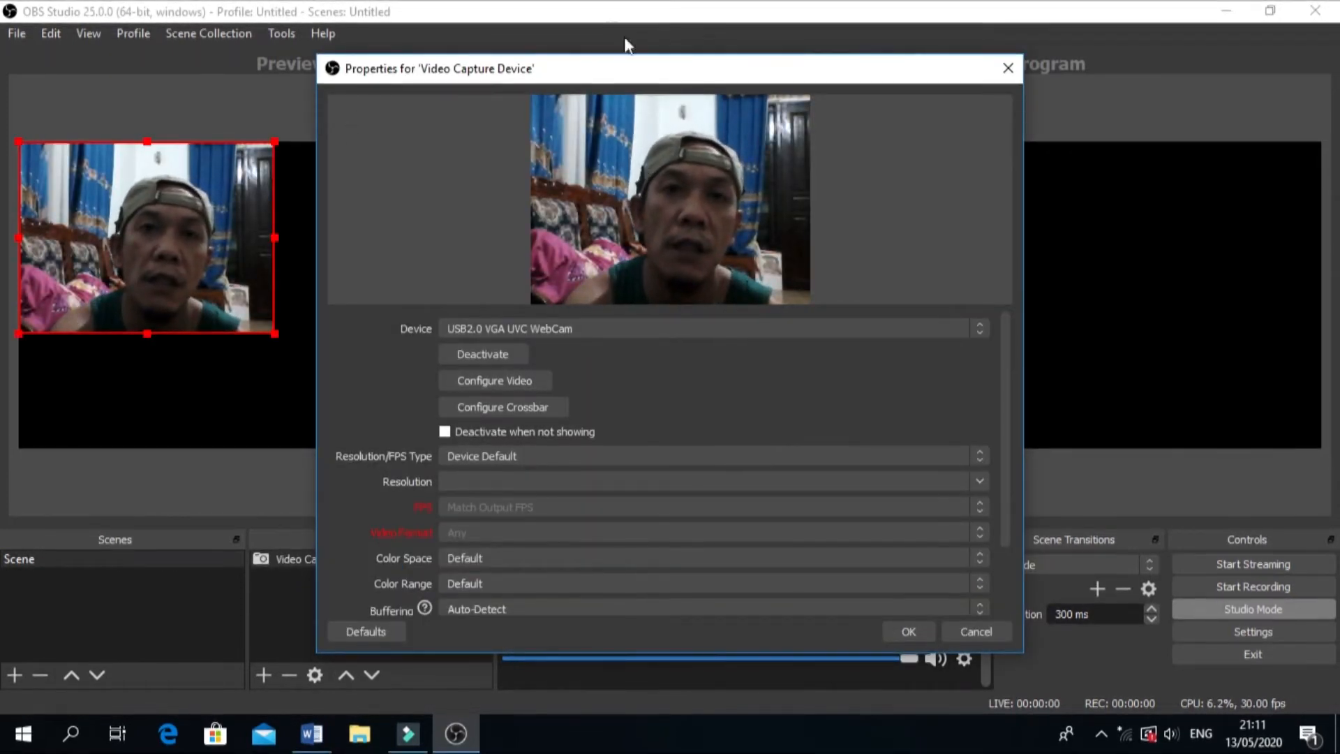
left_click(508, 328)
left_click(459, 369)
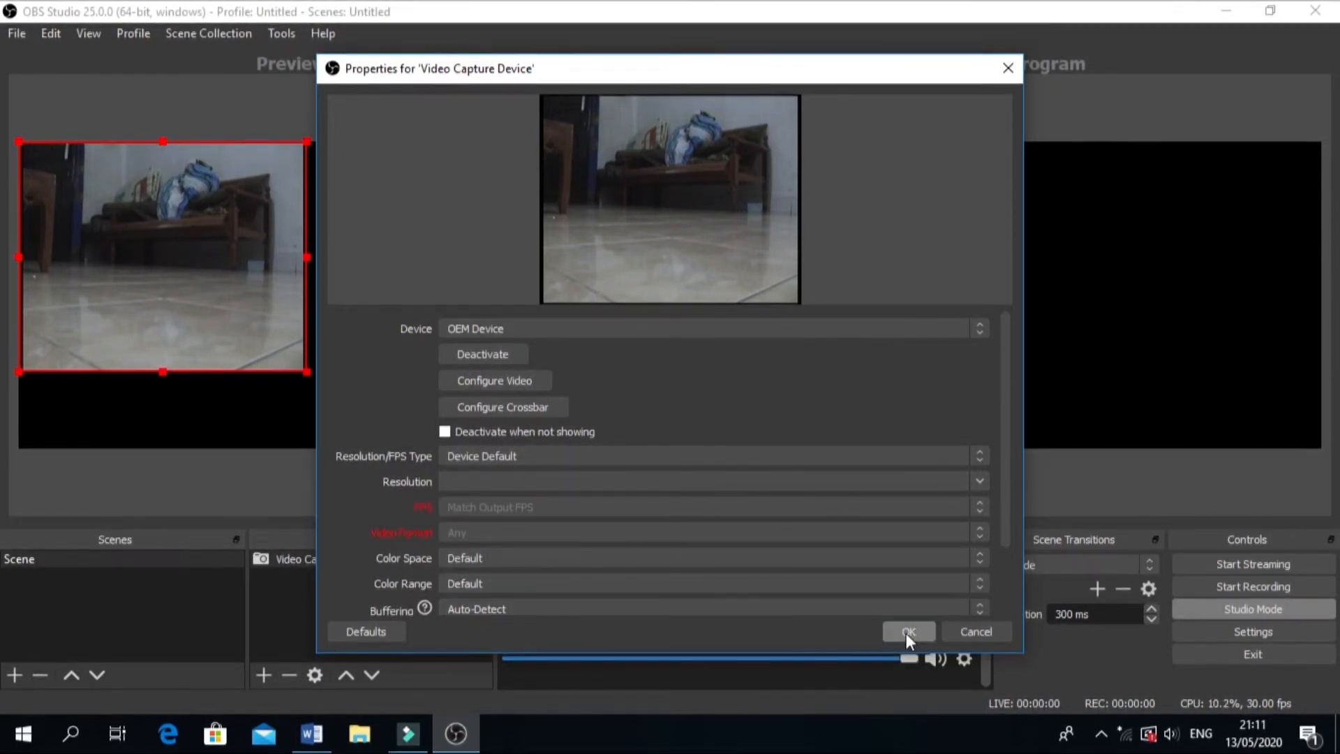
- Try the Custom Resolution/FPS type for the capture device and return it to Device Default
left_click(513, 458)
left_click(514, 460)
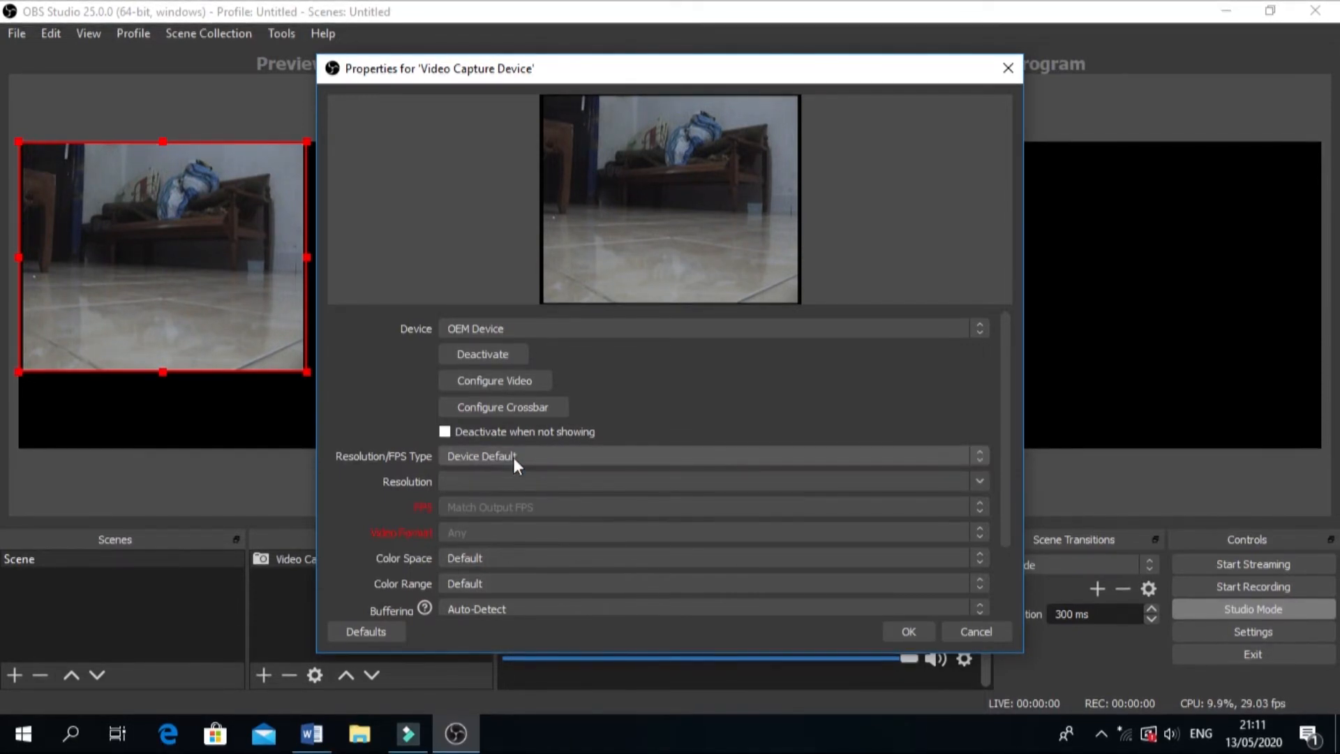
left_click(513, 458)
left_click(473, 481)
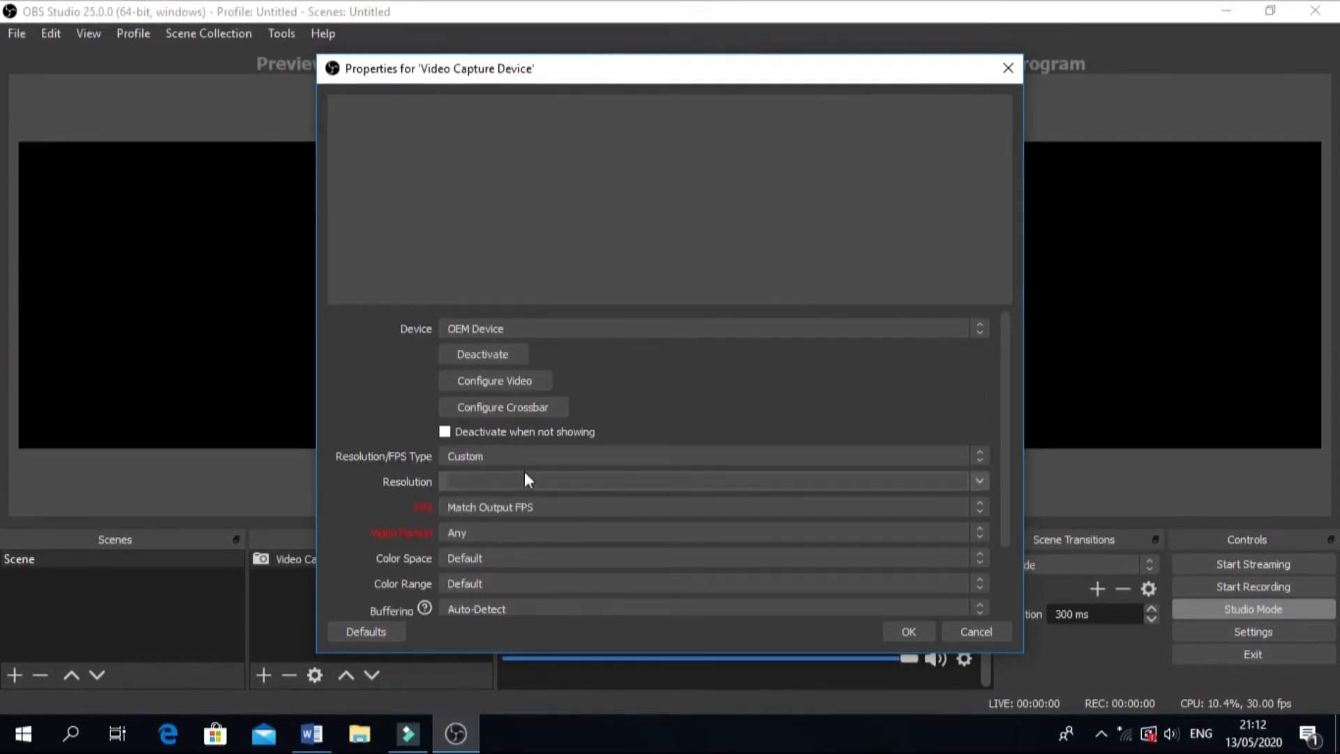
left_click(512, 457)
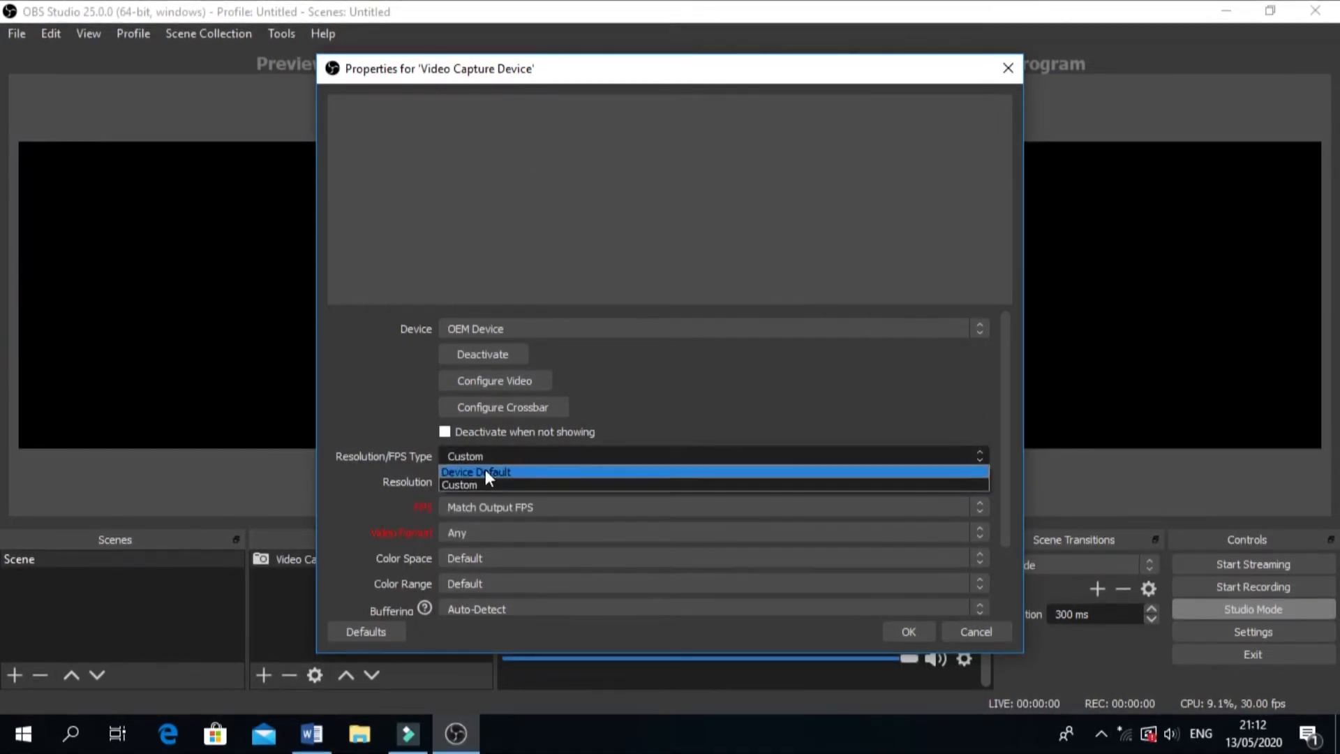
left_click(486, 470)
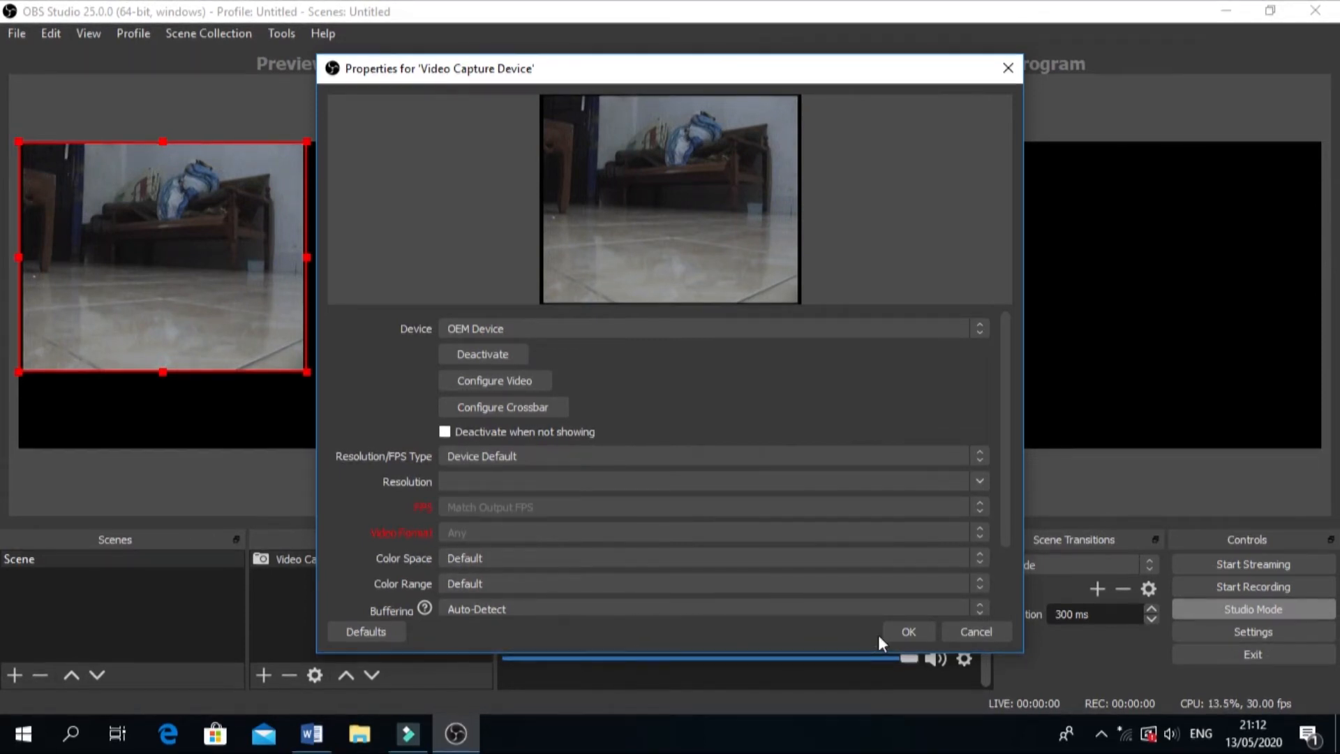
- Accept the capture source's properties, and enlarge and centre its picture to fill the preview canvas height
left_click(921, 631)
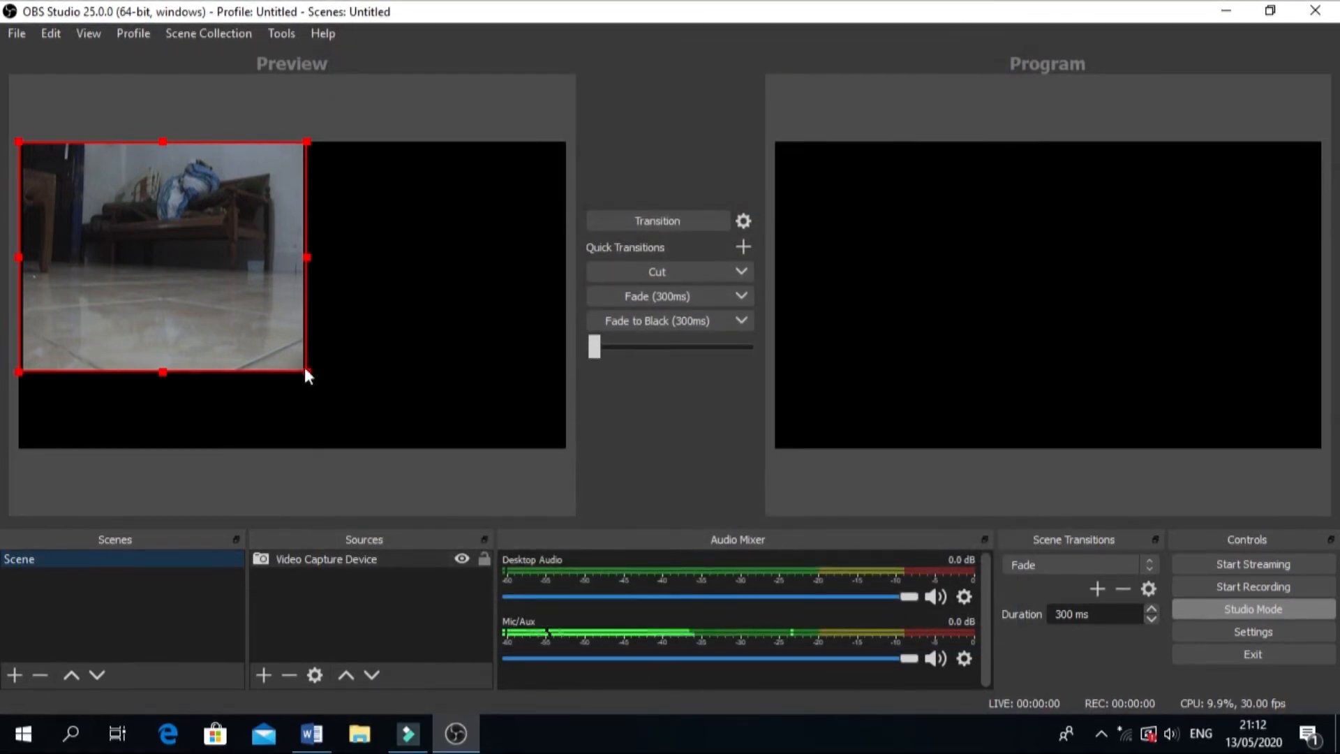
left_click_drag(305, 368, 413, 428)
left_click_drag(355, 392, 418, 400)
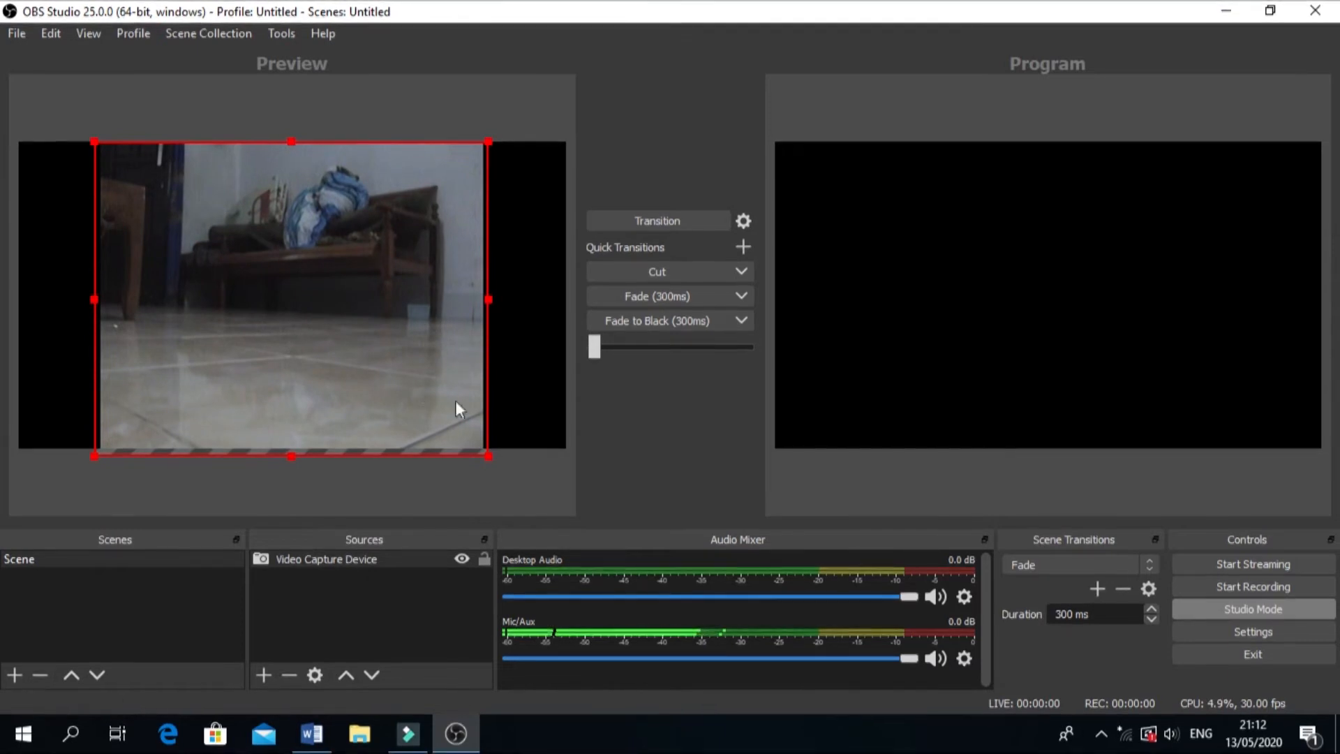
left_click(554, 377)
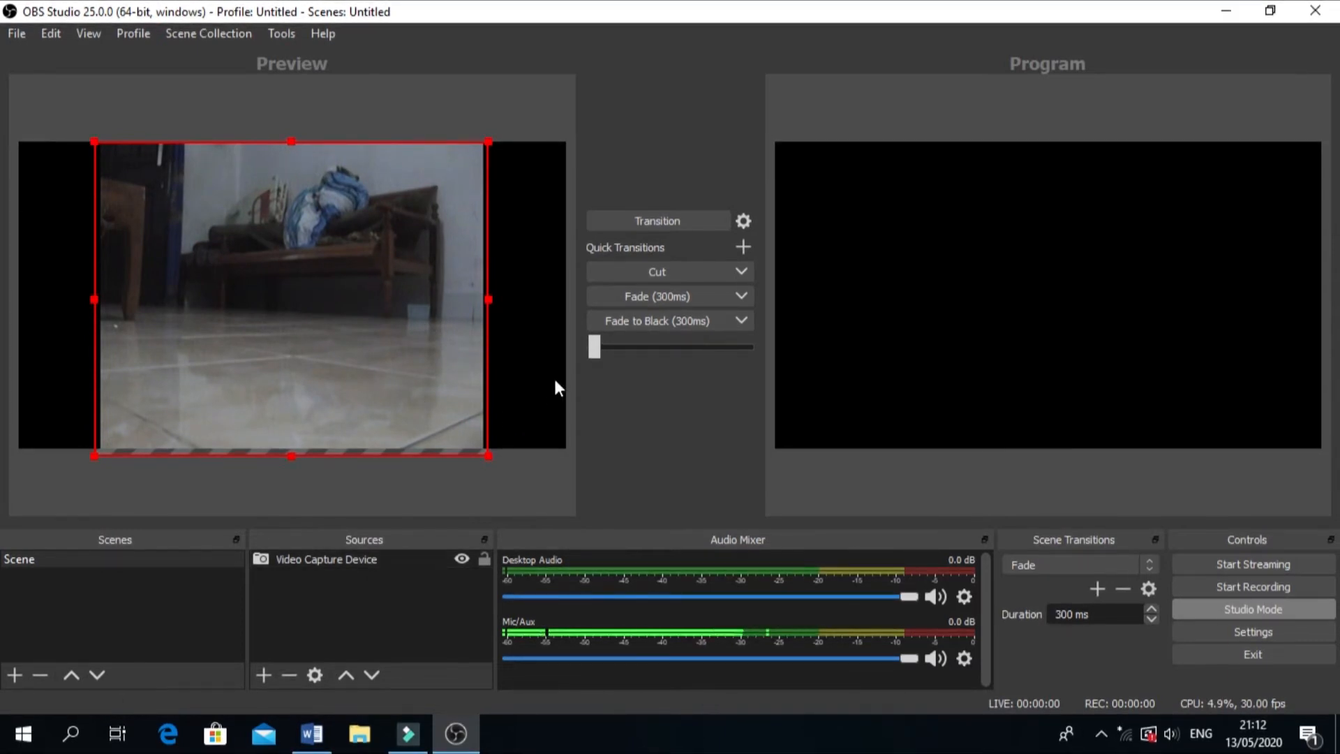
left_click(358, 311)
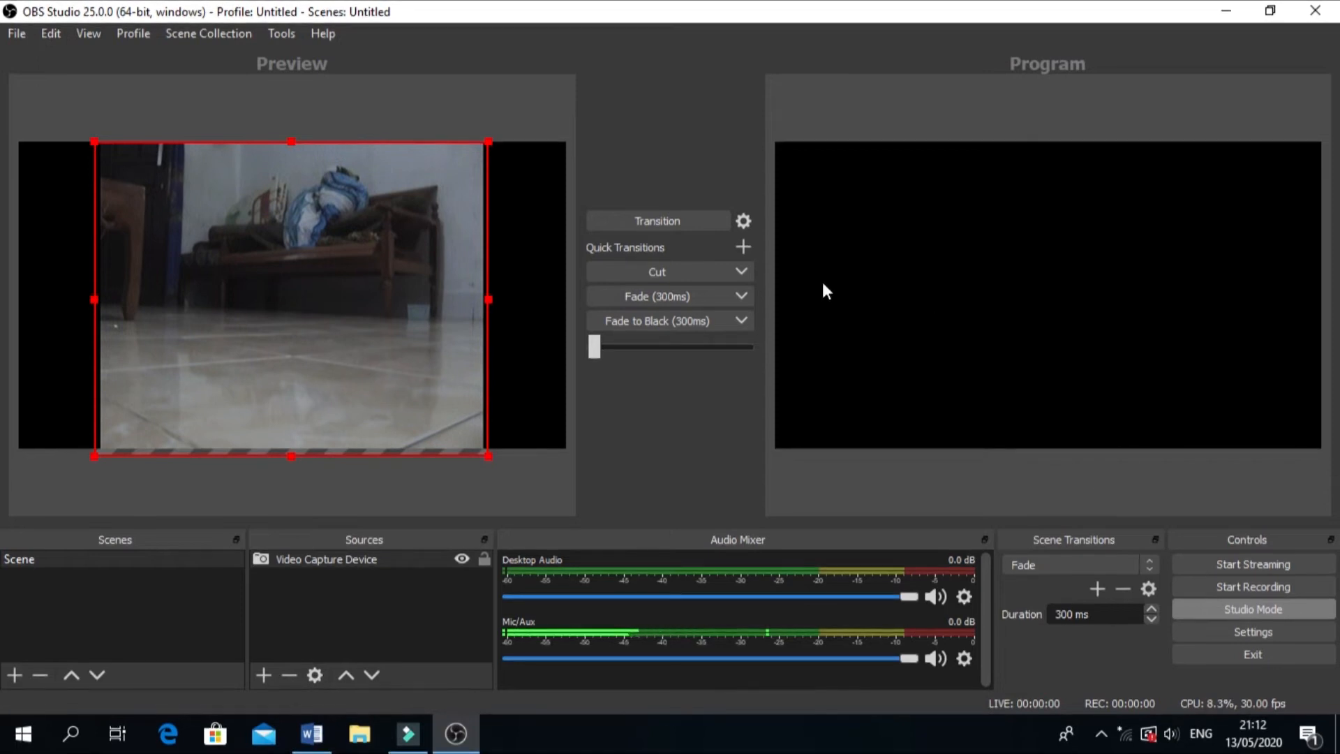
- Set both the base canvas resolution and the output scaled resolution to 720x576 in the video settings
left_click(1204, 628)
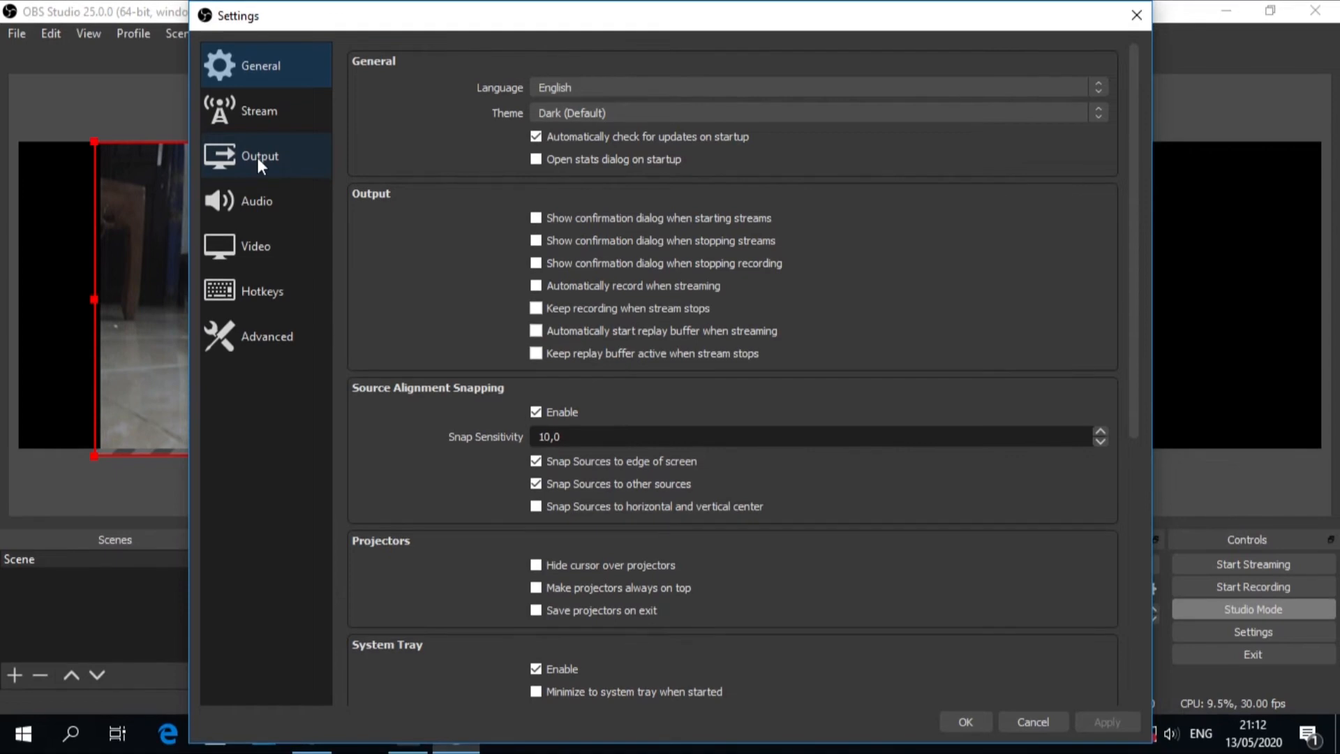
left_click(244, 232)
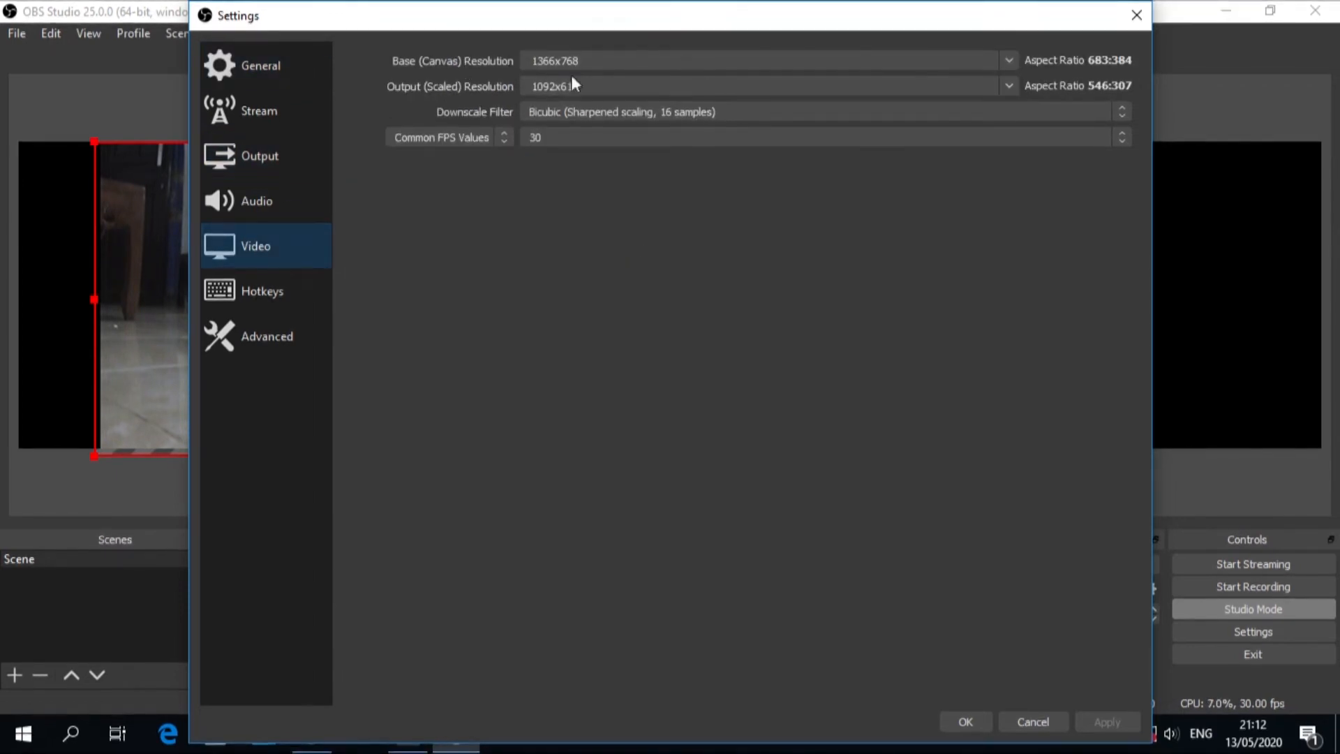
left_click(1010, 61)
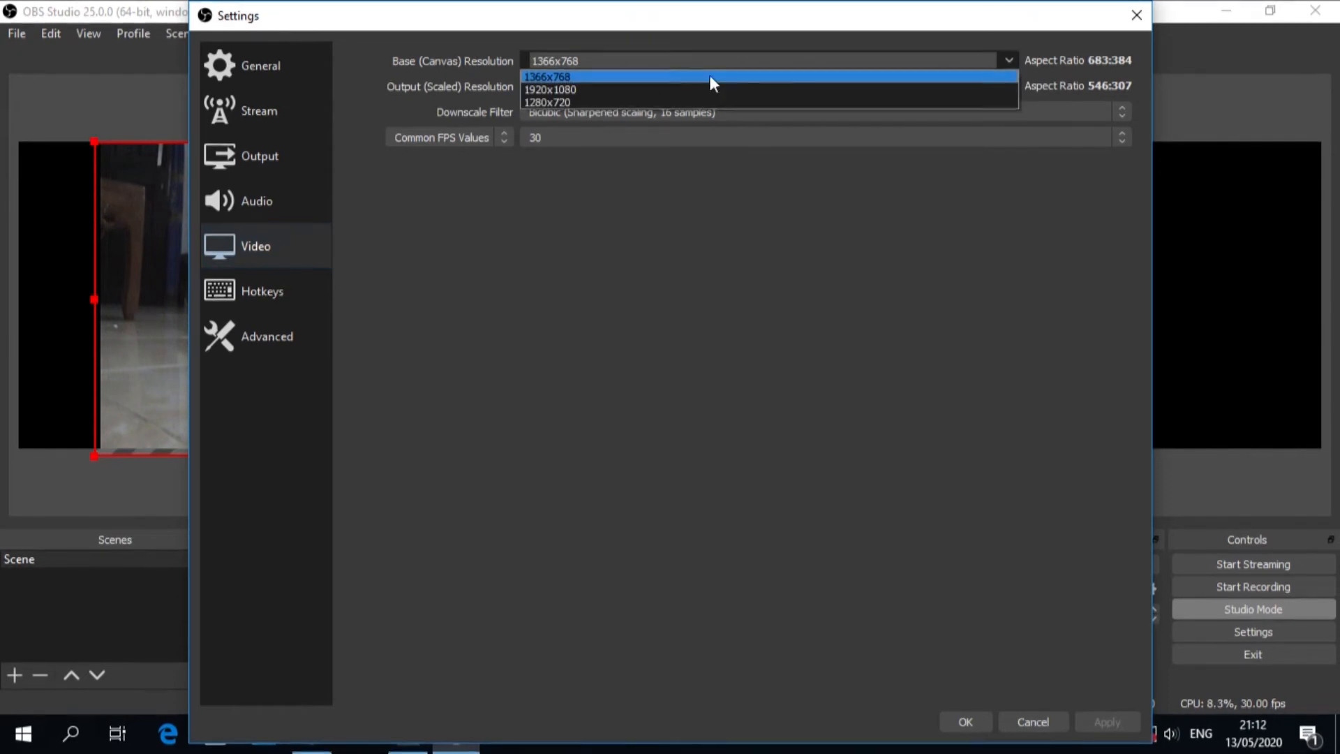
left_click(595, 70)
left_click_drag(592, 60, 501, 66)
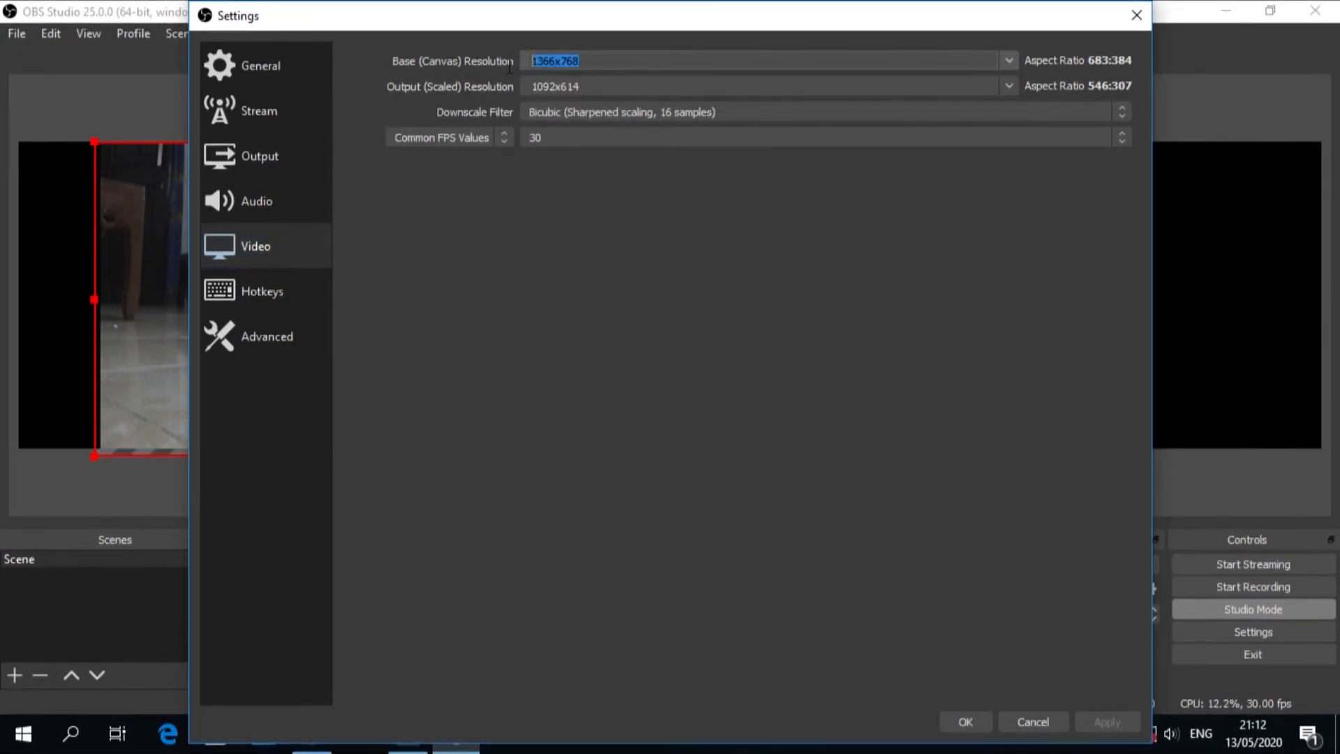
type("72")
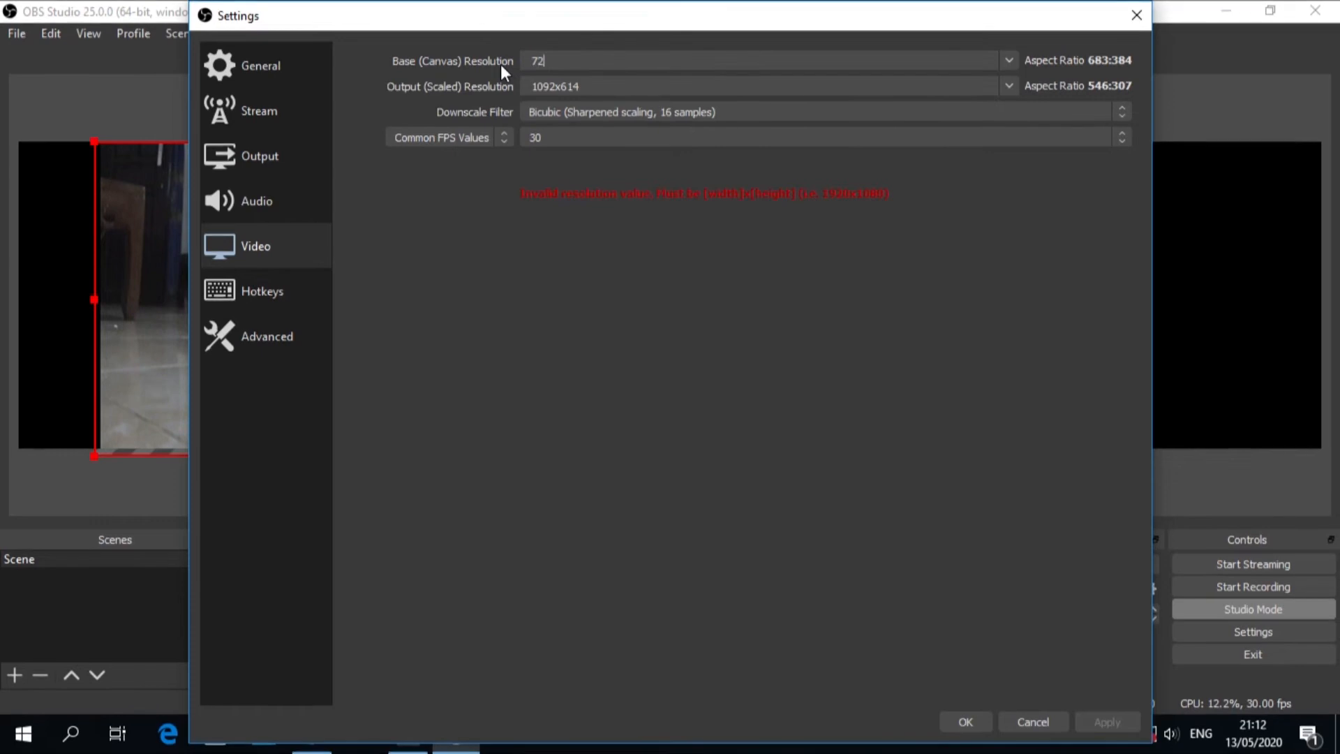
type("0x576")
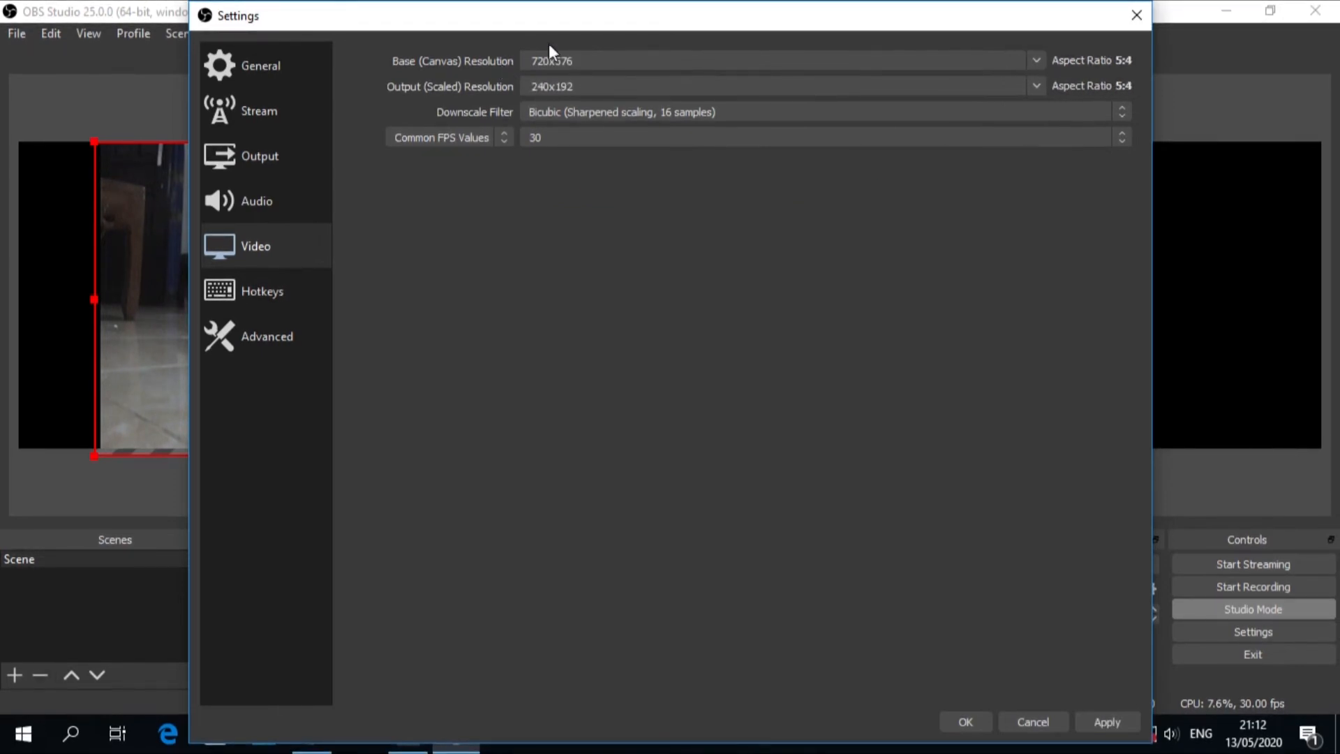
left_click(1037, 86)
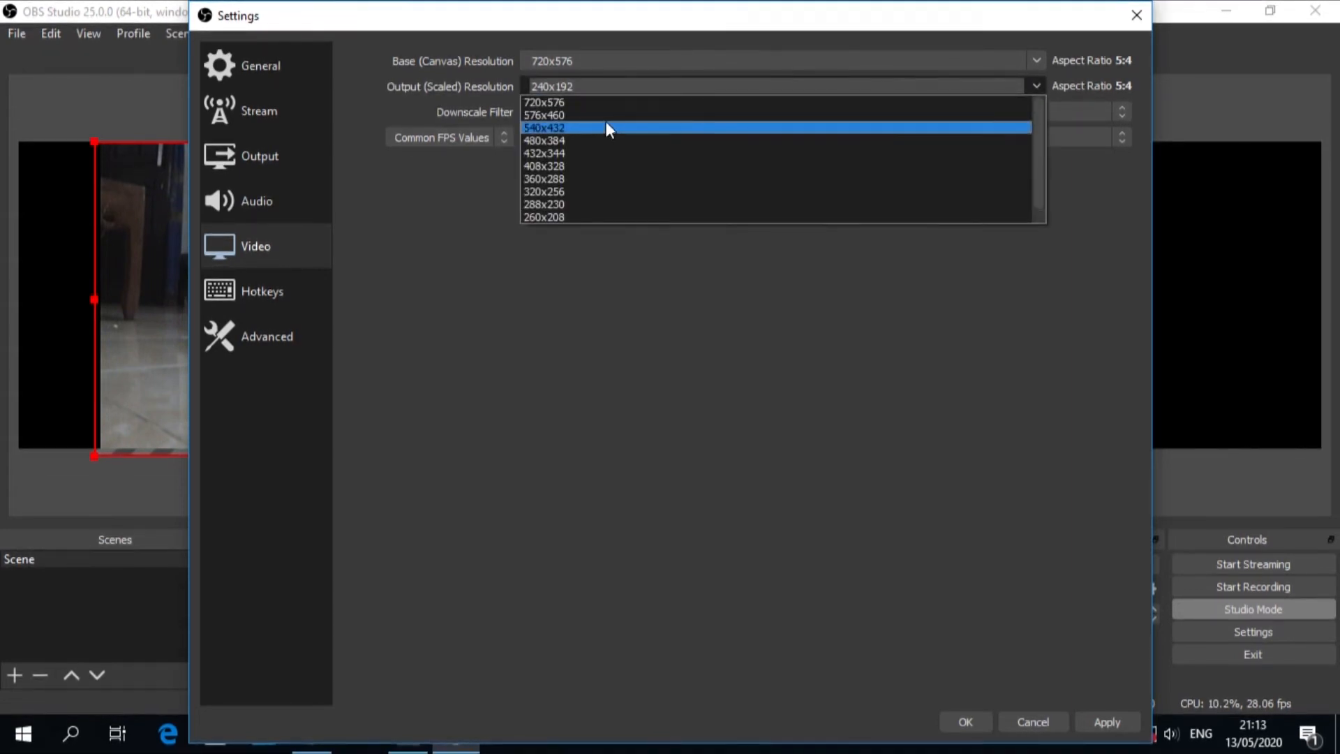
left_click(596, 100)
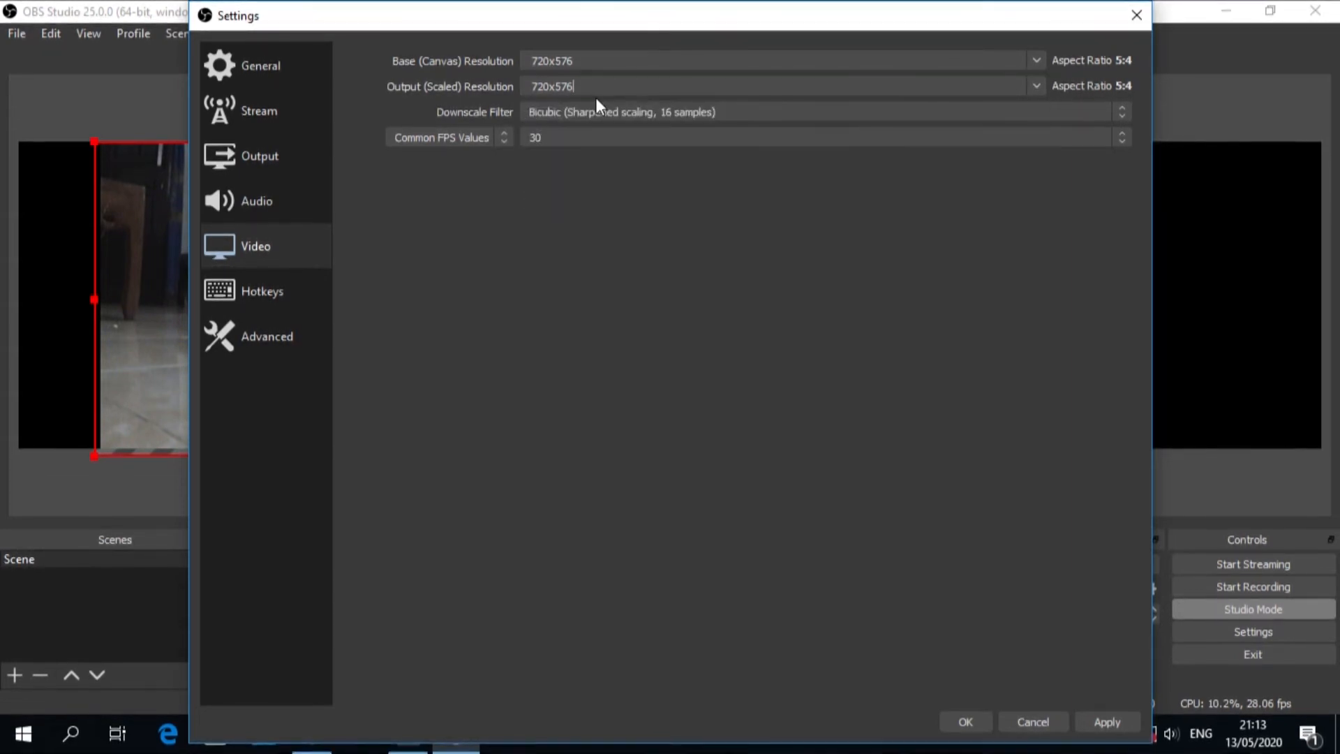
- Set the common FPS value to 25 PAL in the video settings, apply the changes and close the settings
left_click(612, 141)
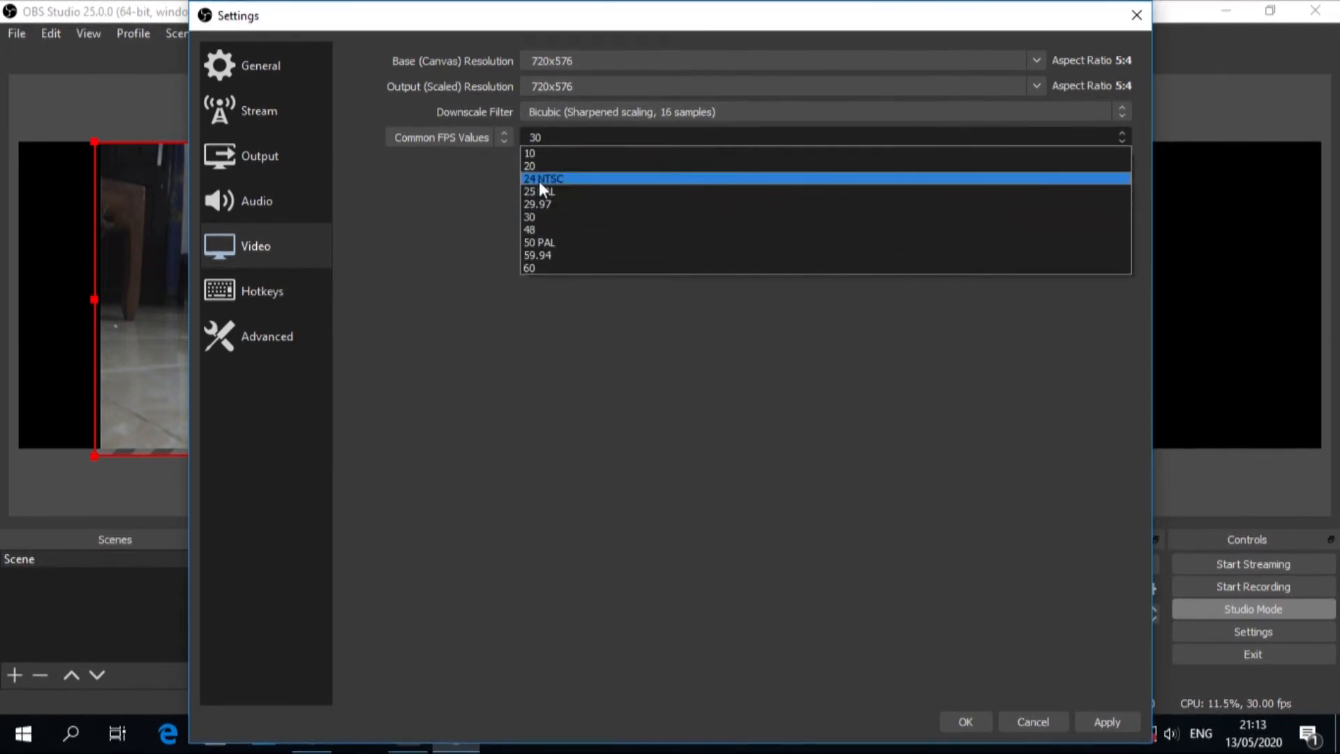
left_click(555, 193)
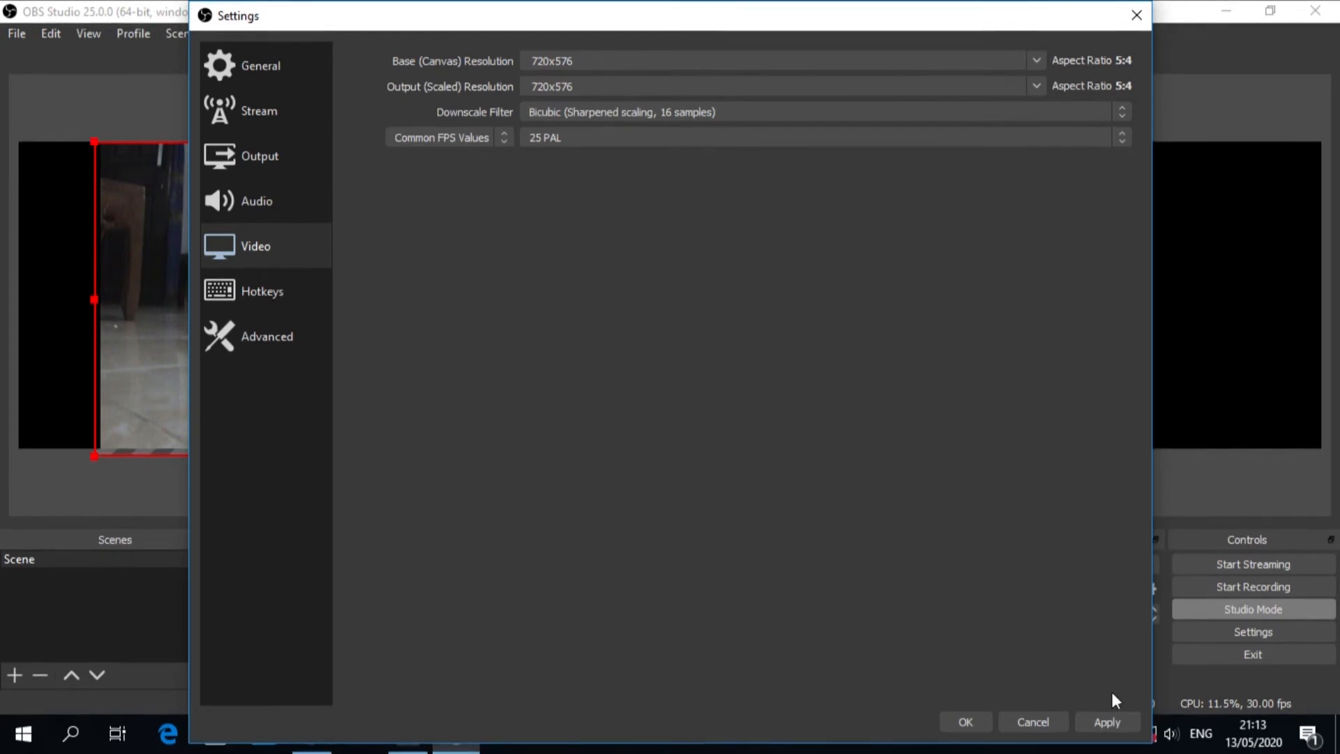
left_click(1097, 723)
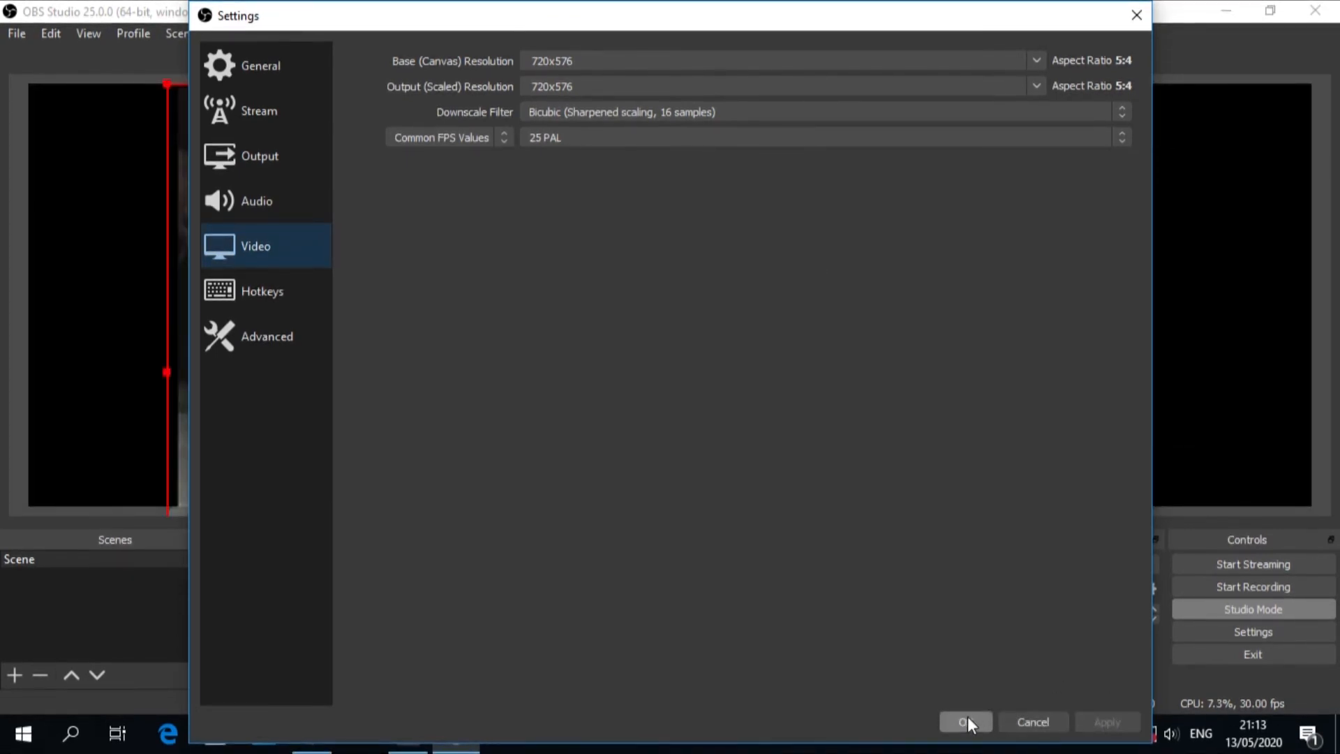
left_click(966, 719)
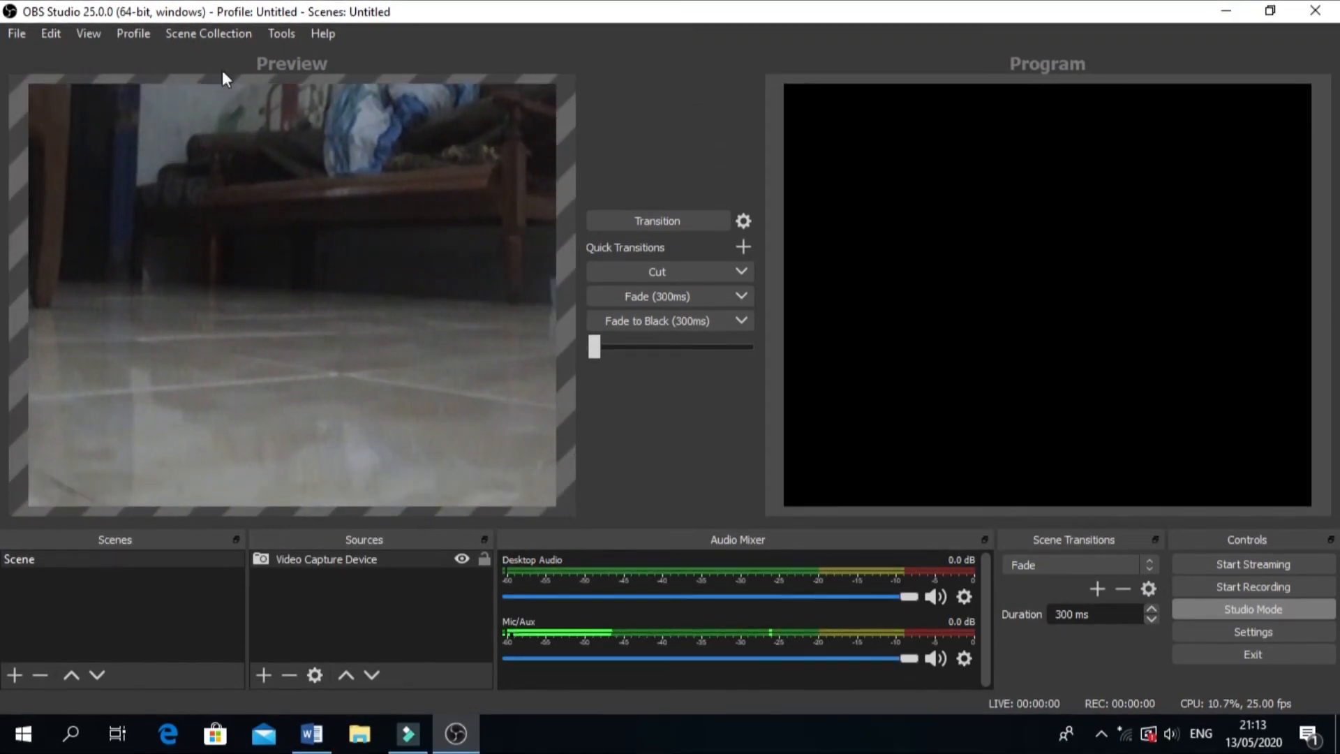
- Shift the oversized capture picture down on the preview canvas, and remove the Video Capture Device source from the scene
left_click_drag(222, 78, 281, 154)
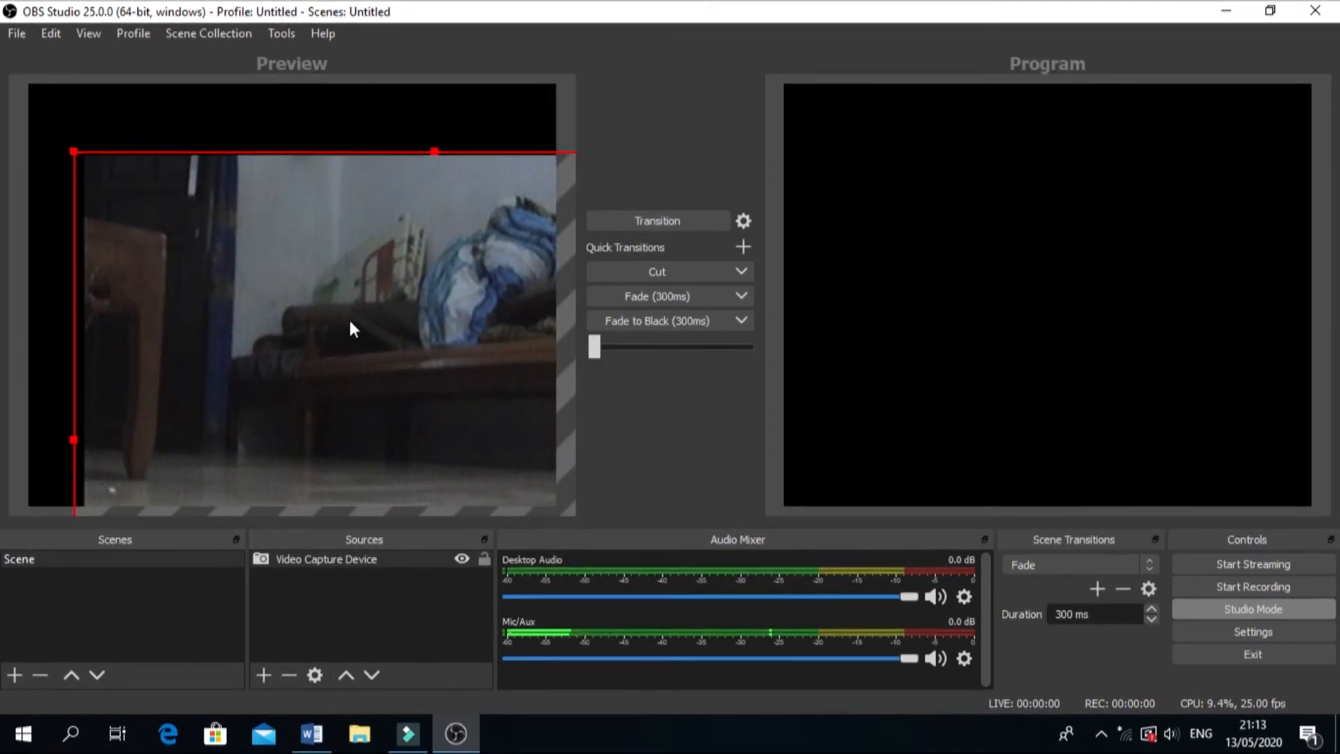
left_click(319, 559)
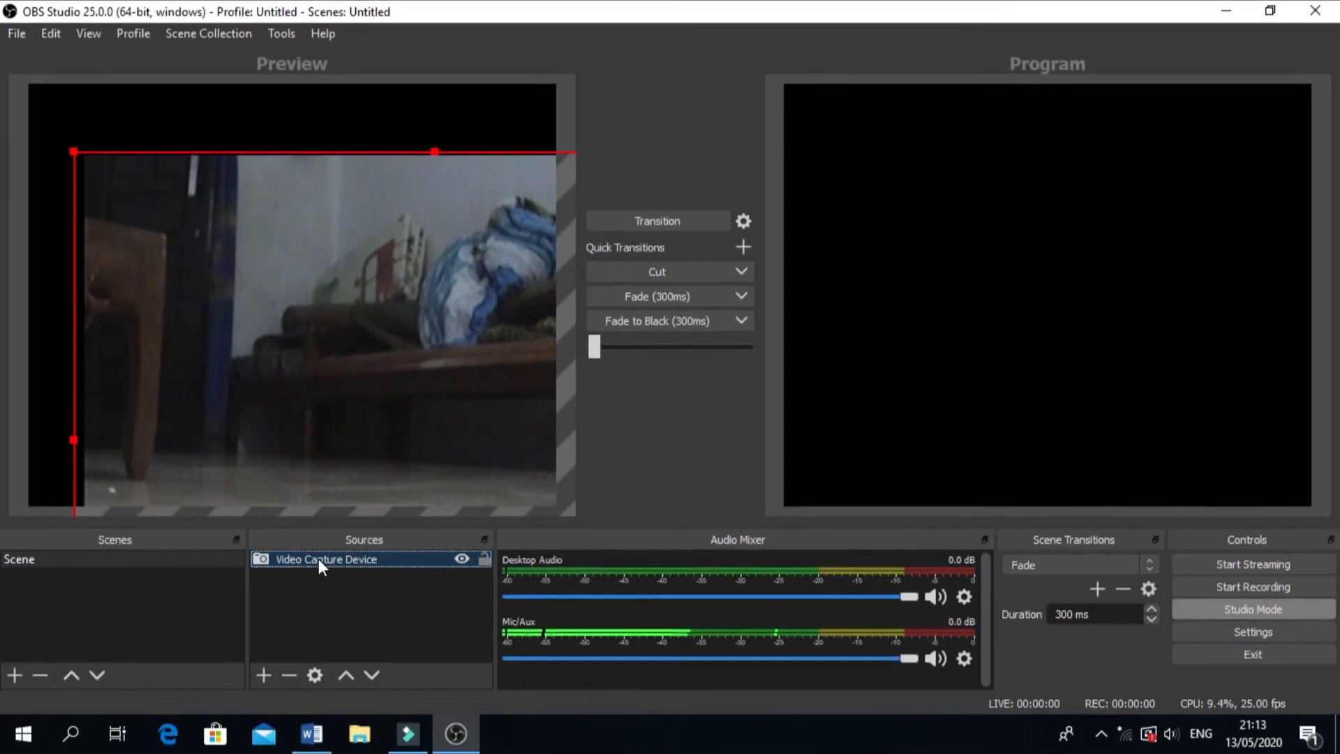
key("Delete")
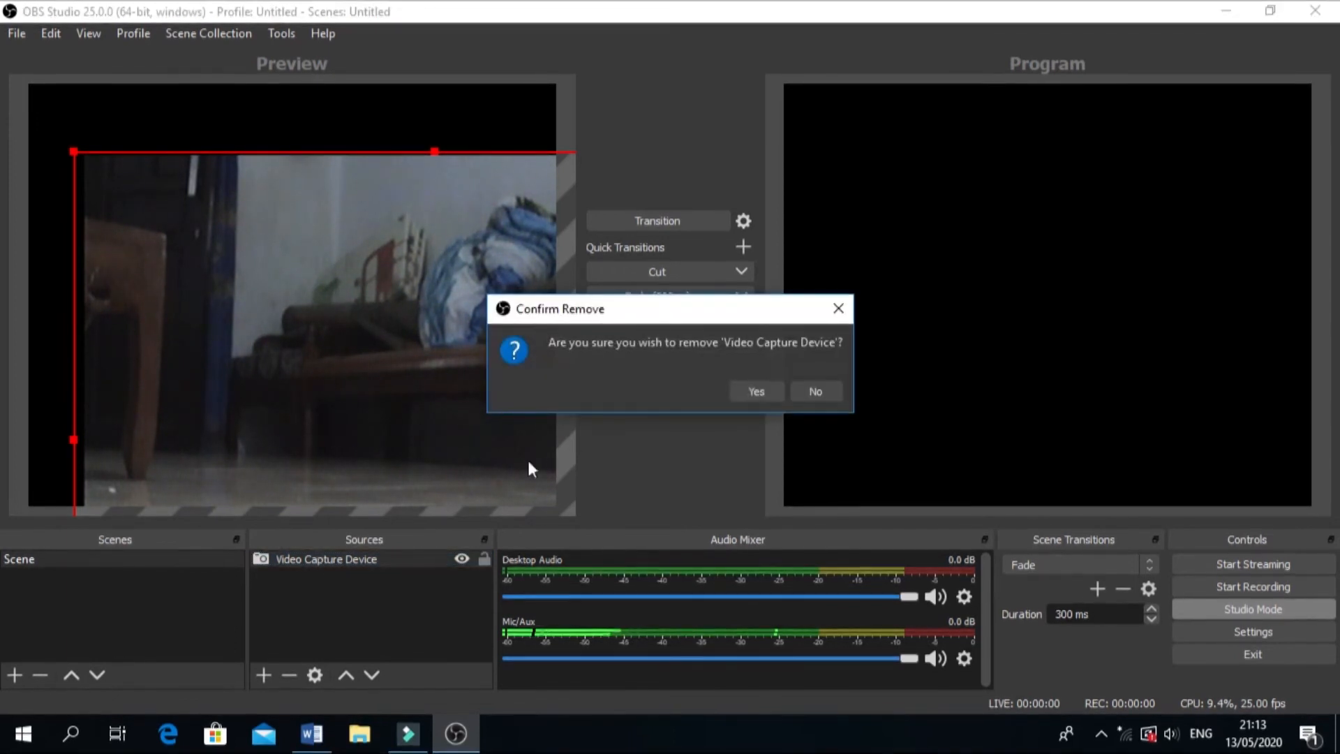
left_click(750, 396)
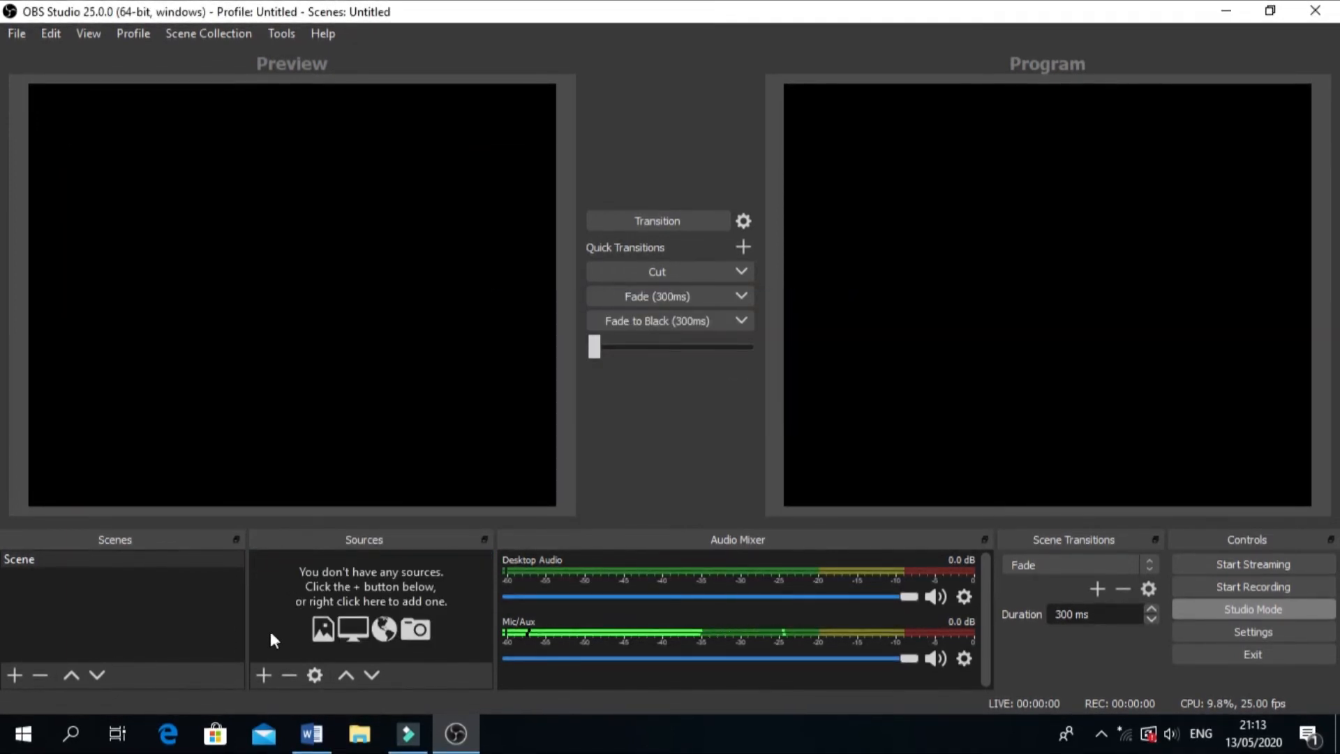
- Add a new visible Video Capture Device source under its default name, with OEM Device as its device and the other properties at default
left_click(263, 674)
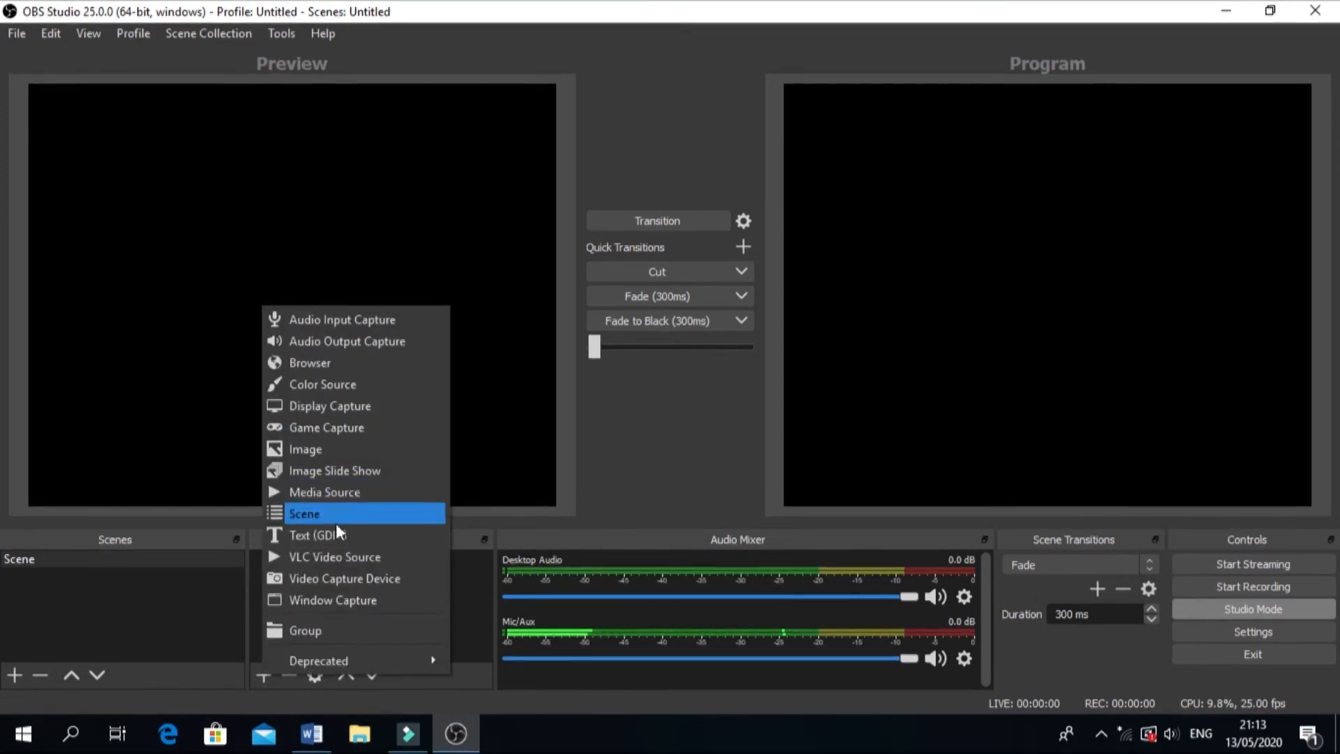
left_click(314, 583)
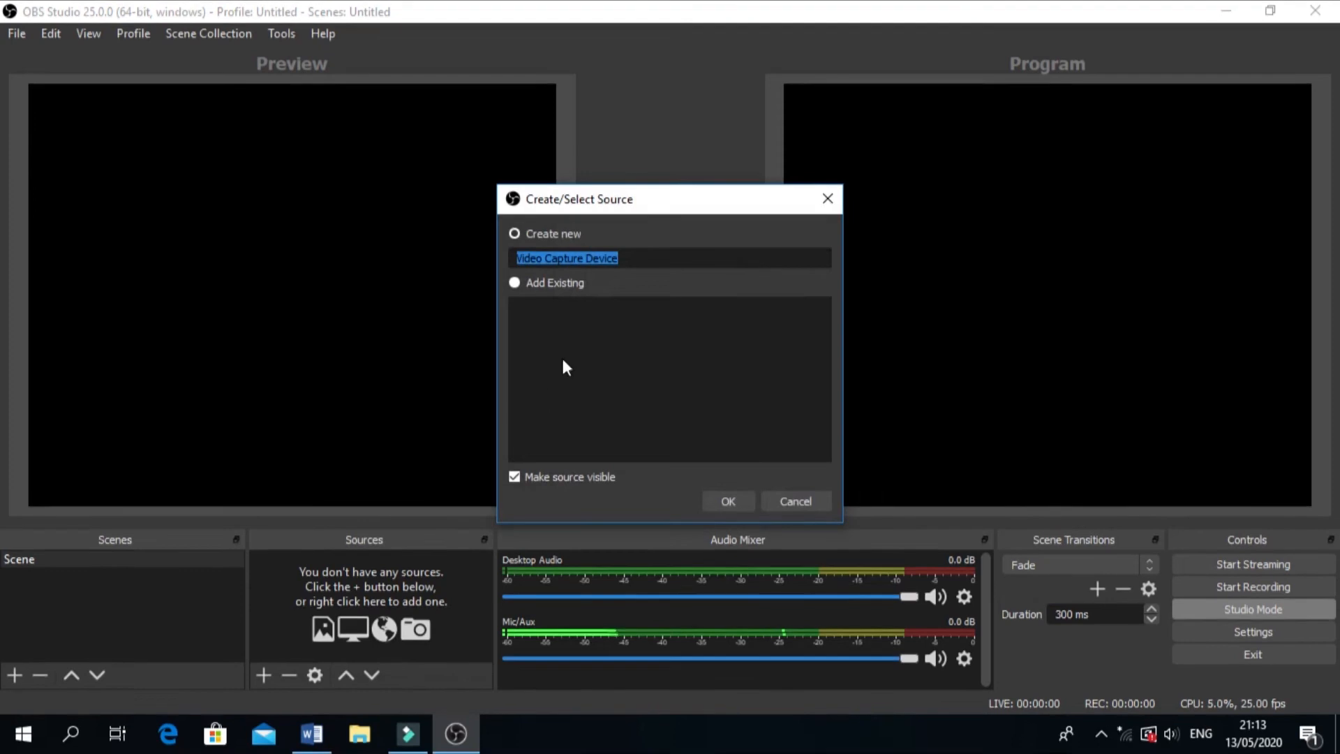
left_click(716, 500)
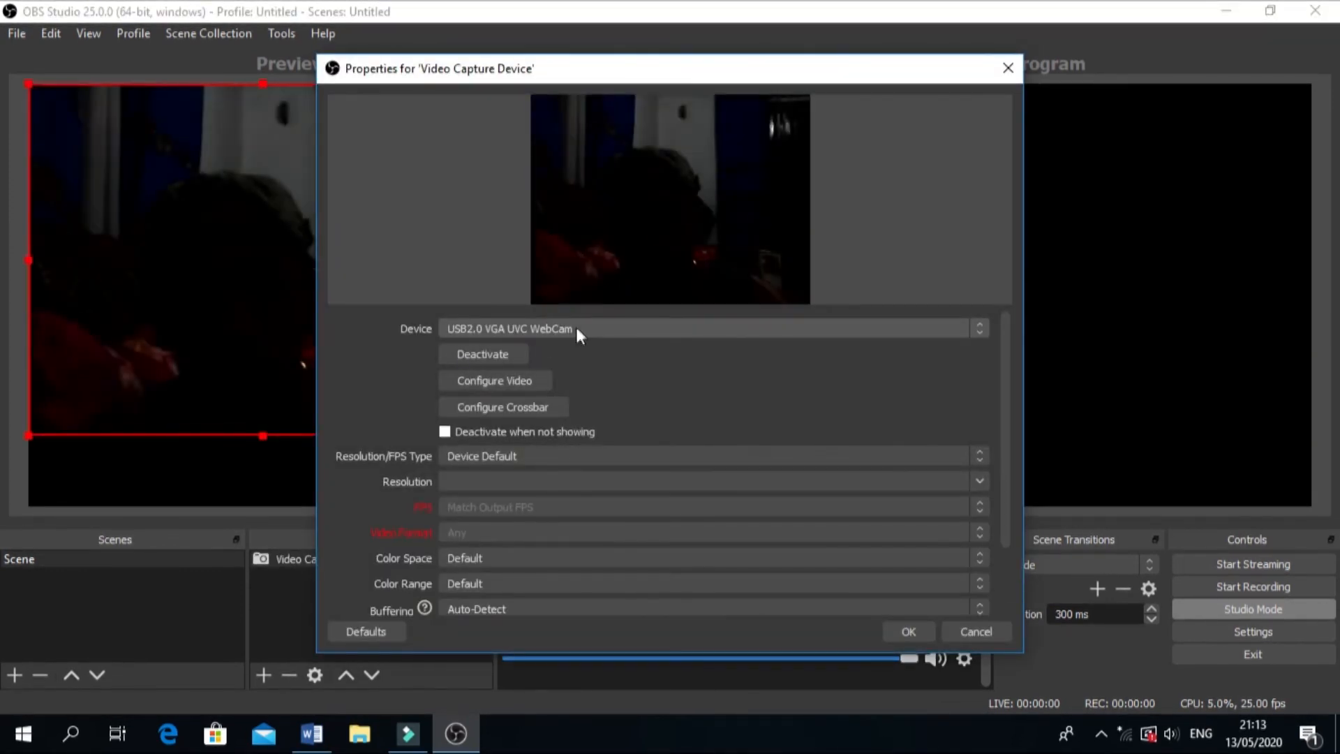
left_click(573, 329)
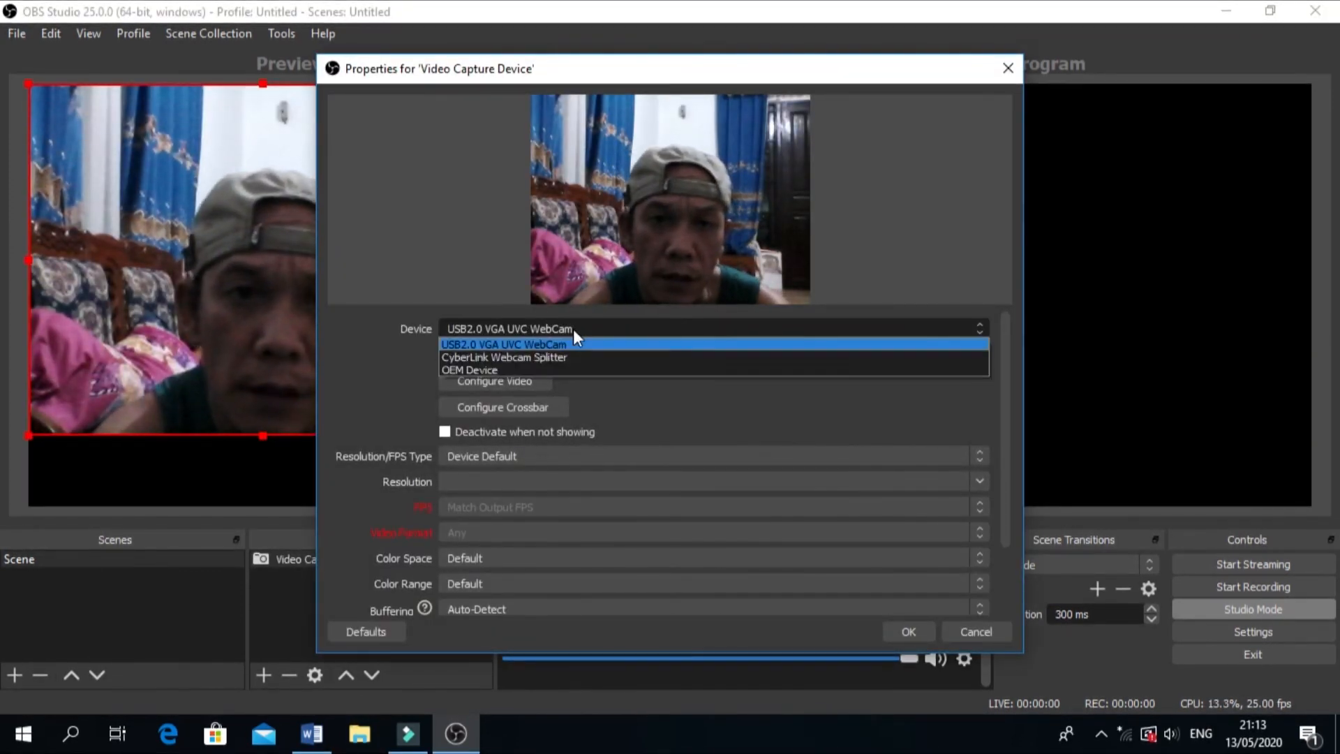
left_click(516, 368)
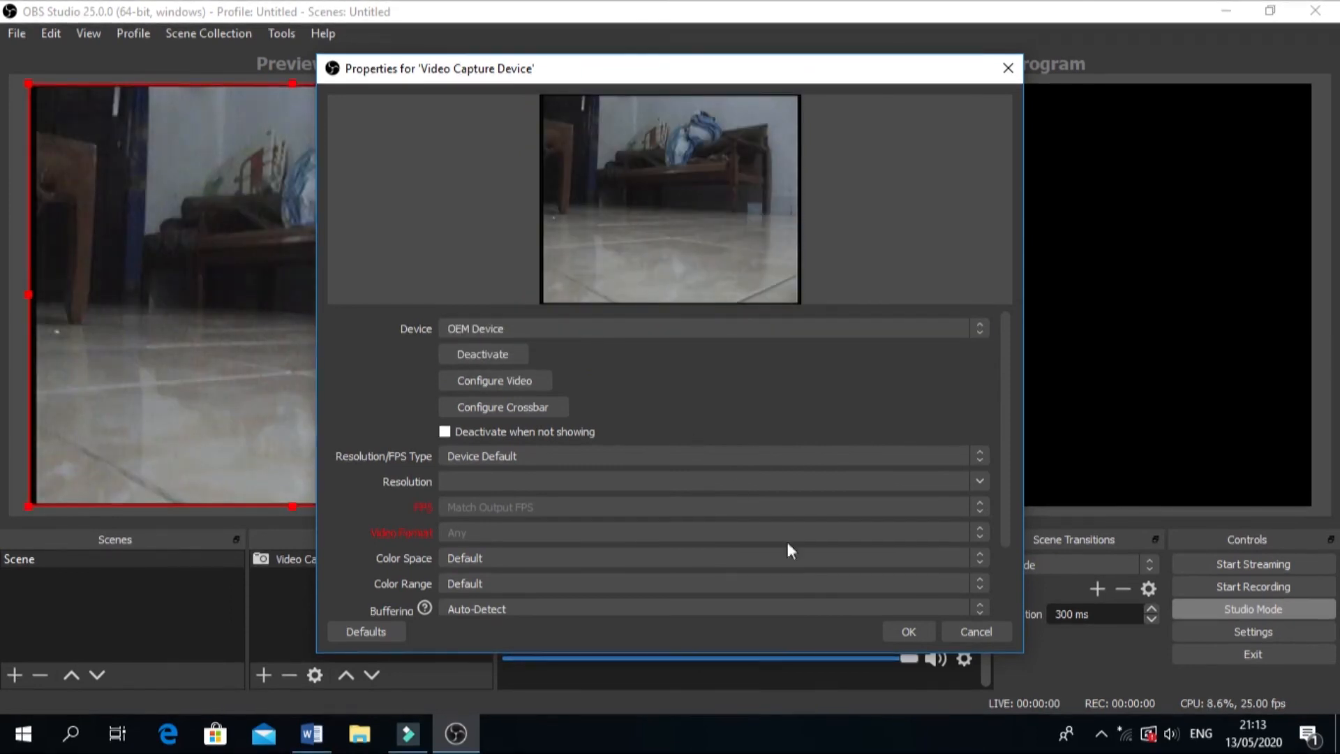
left_click(911, 637)
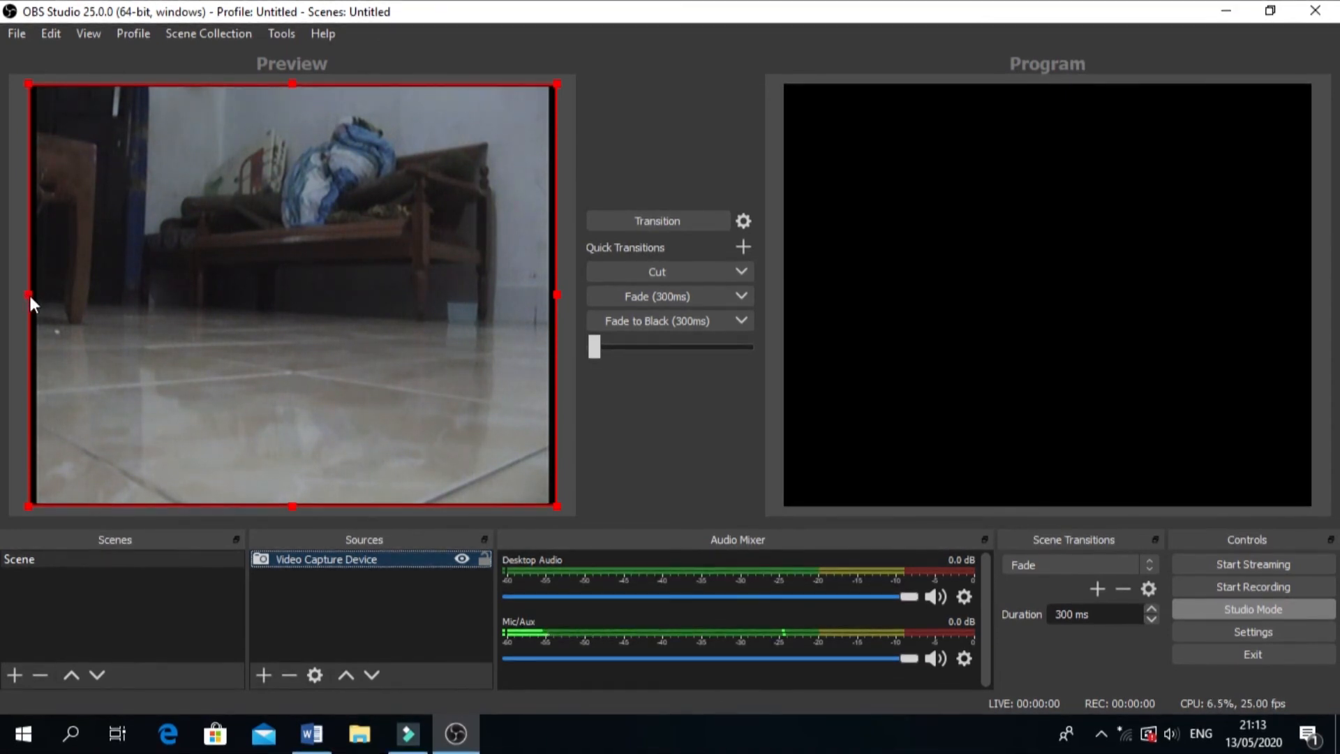
- Stretch the capture picture slightly past both side edges of the canvas to hide its black borders, and send it to Program with Fade (300ms)
left_click_drag(29, 296, 15, 294)
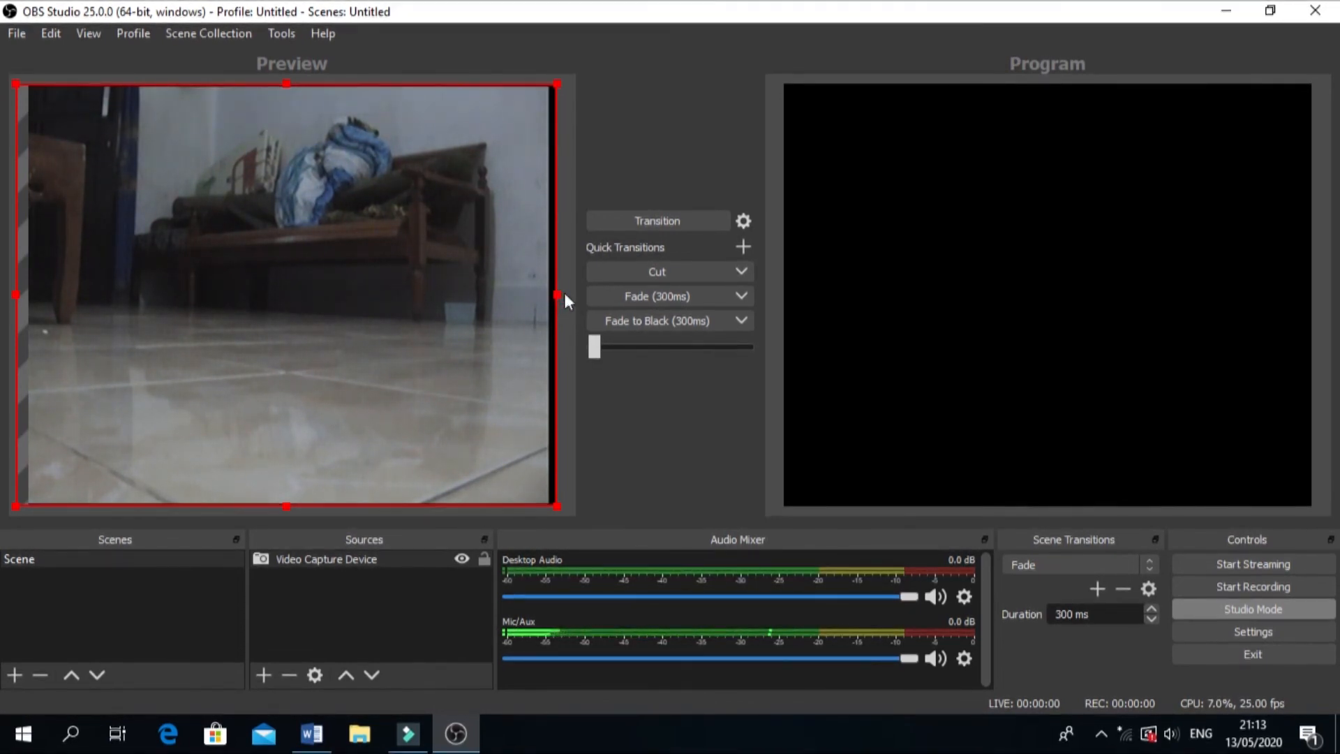
left_click_drag(565, 295, 572, 297)
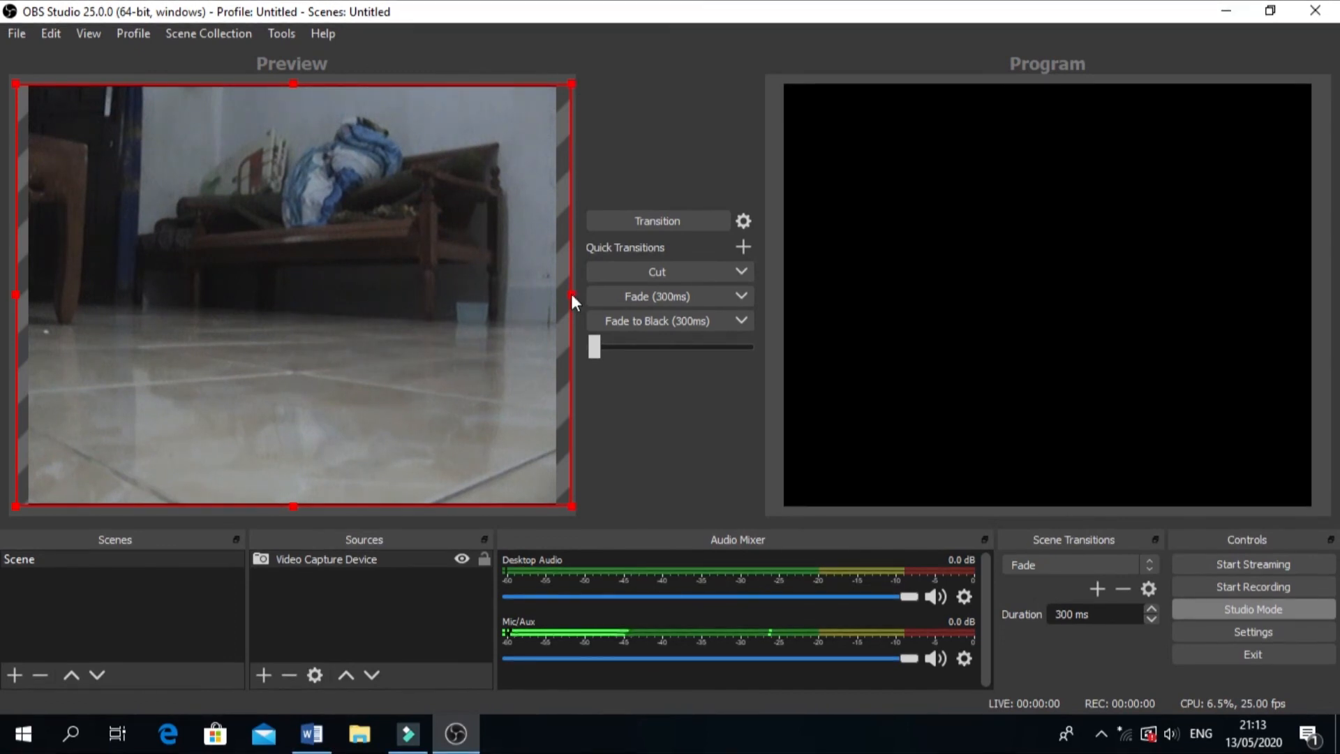
left_click(677, 296)
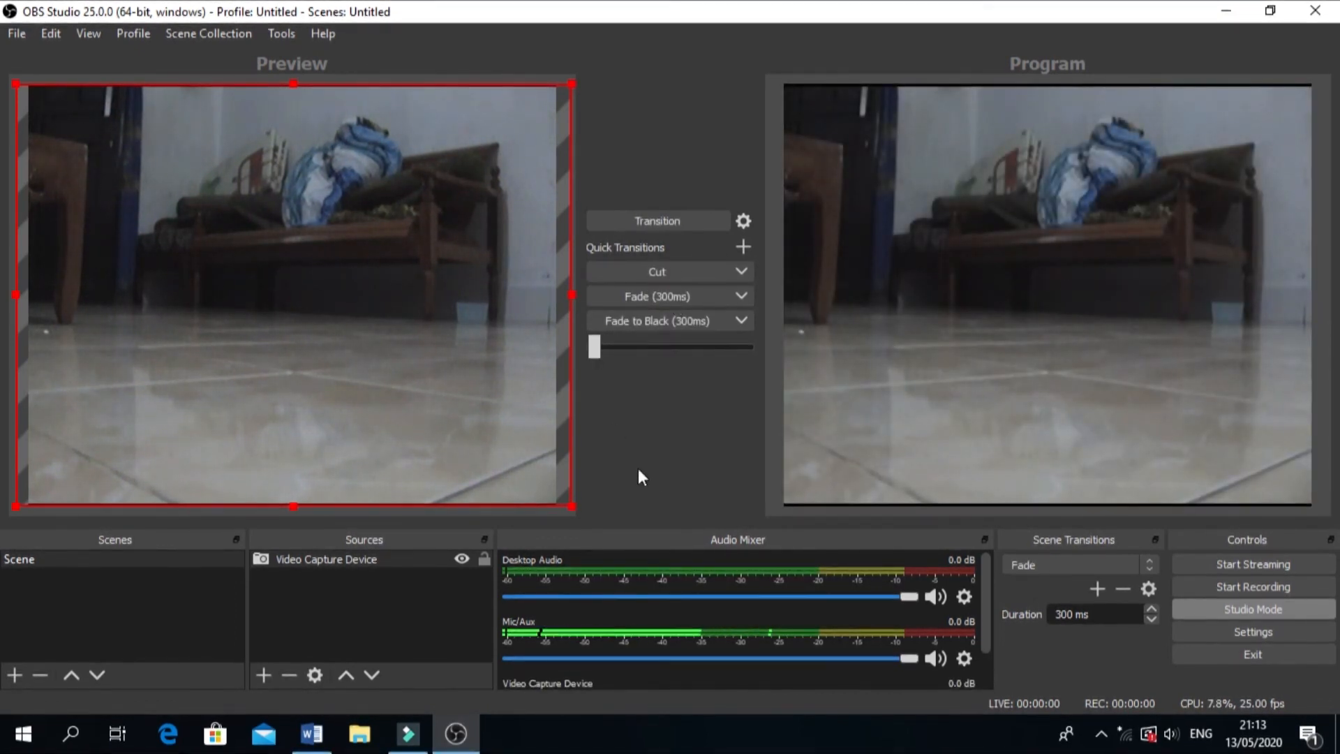
- Nudge the capture picture slightly downward on the preview canvas, send it to Program with Fade (300ms), and deselect the source
left_click(330, 561)
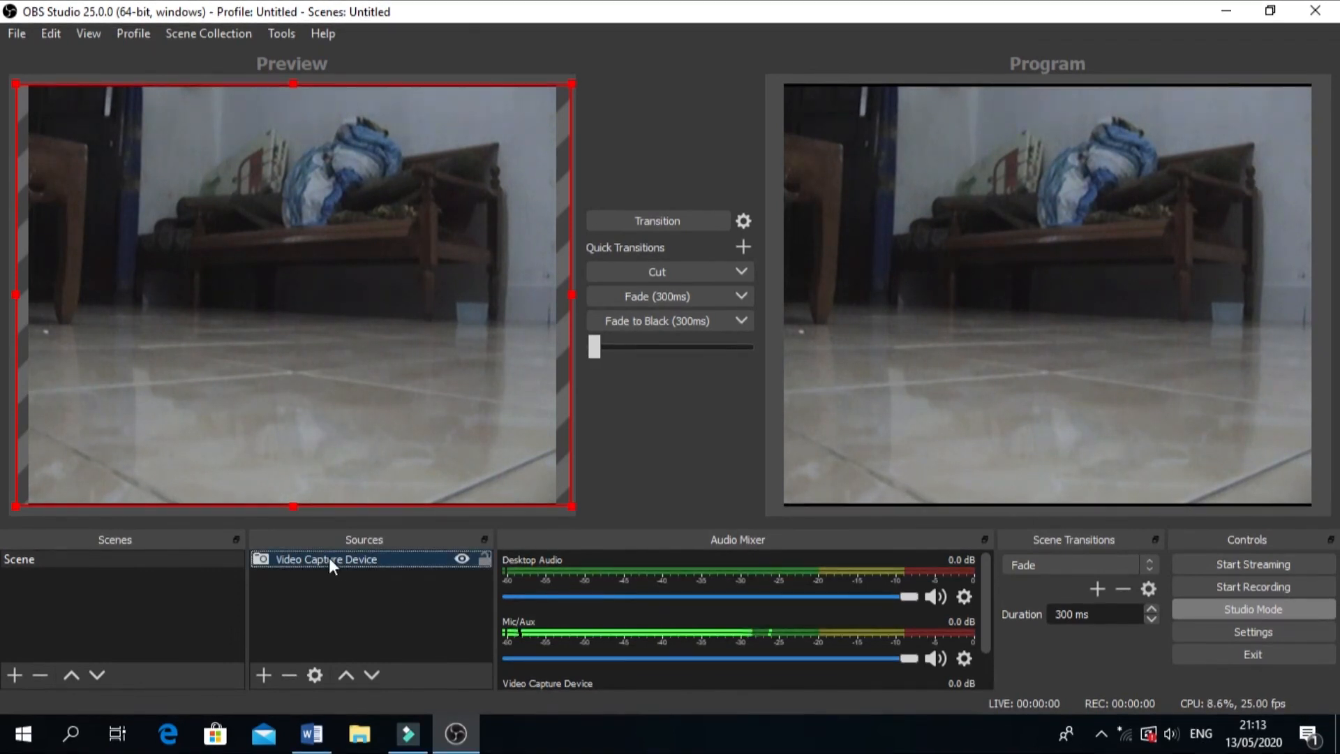
left_click(314, 604)
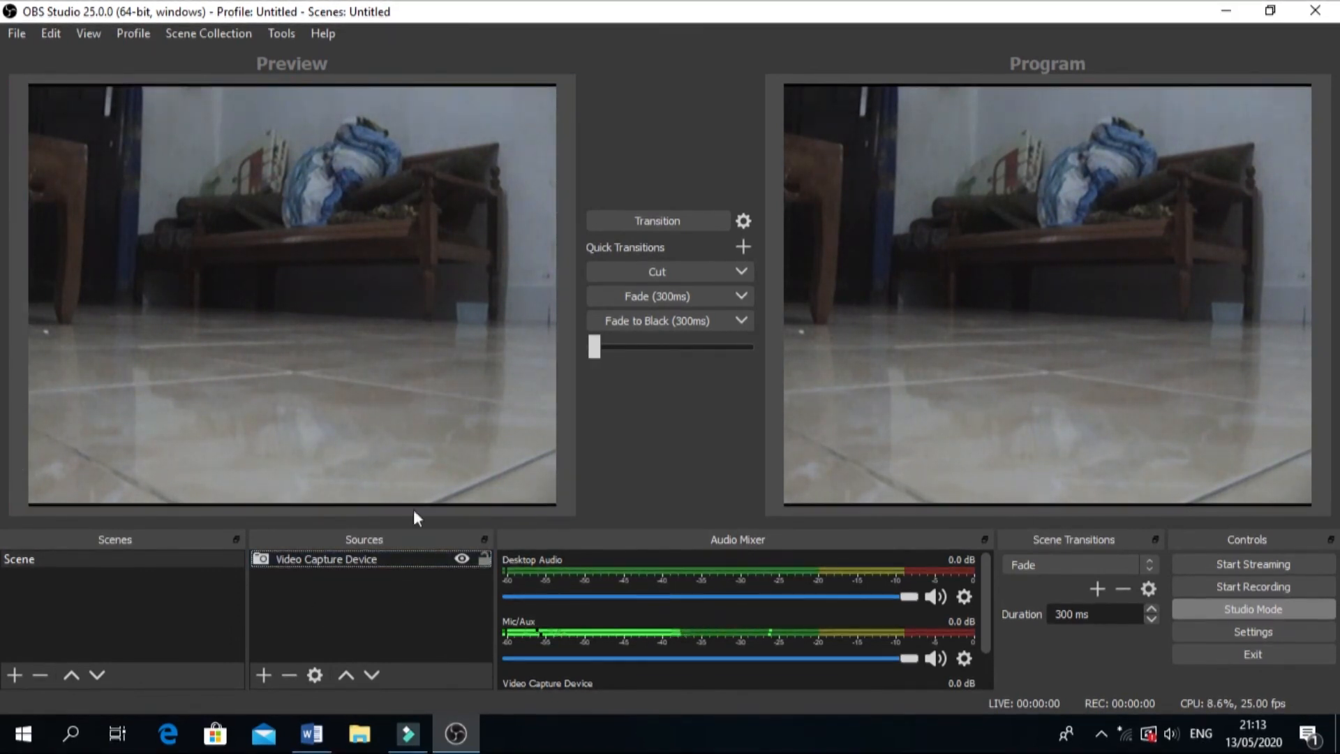
left_click(442, 400)
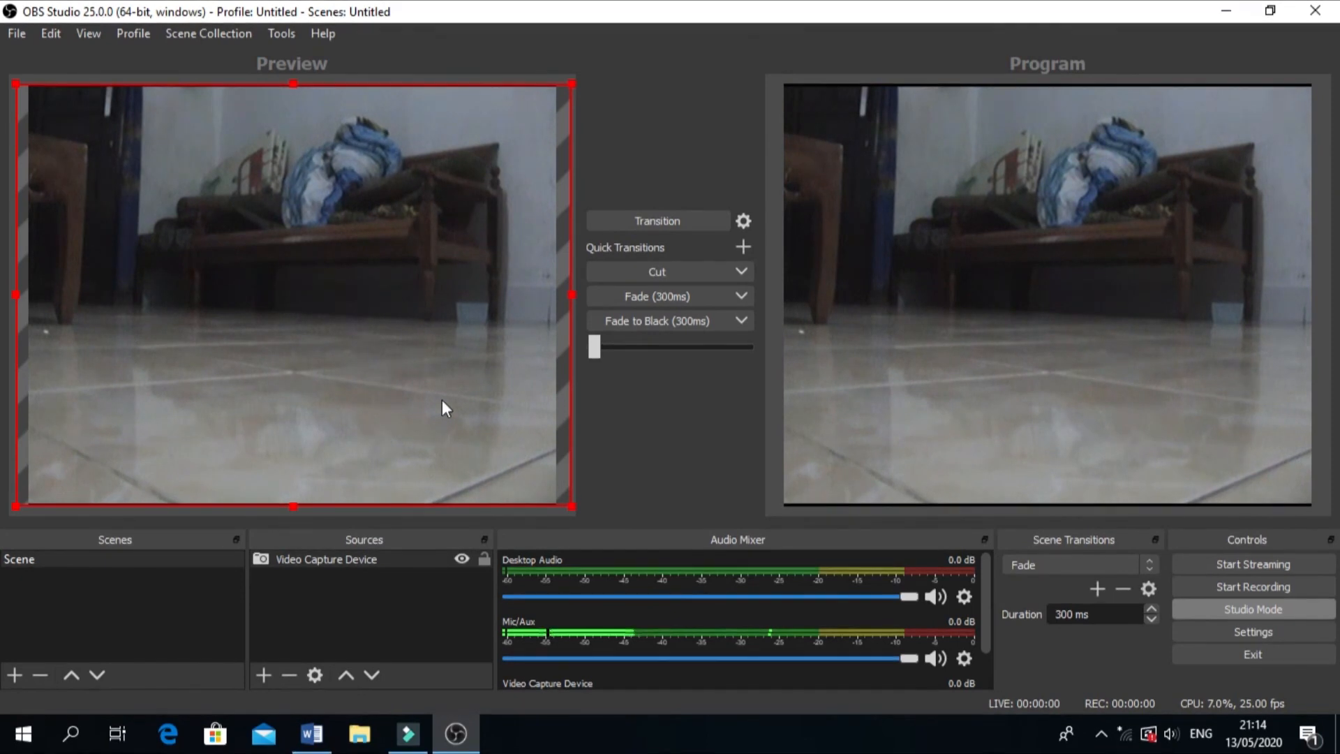
key("Down")
key("Down")
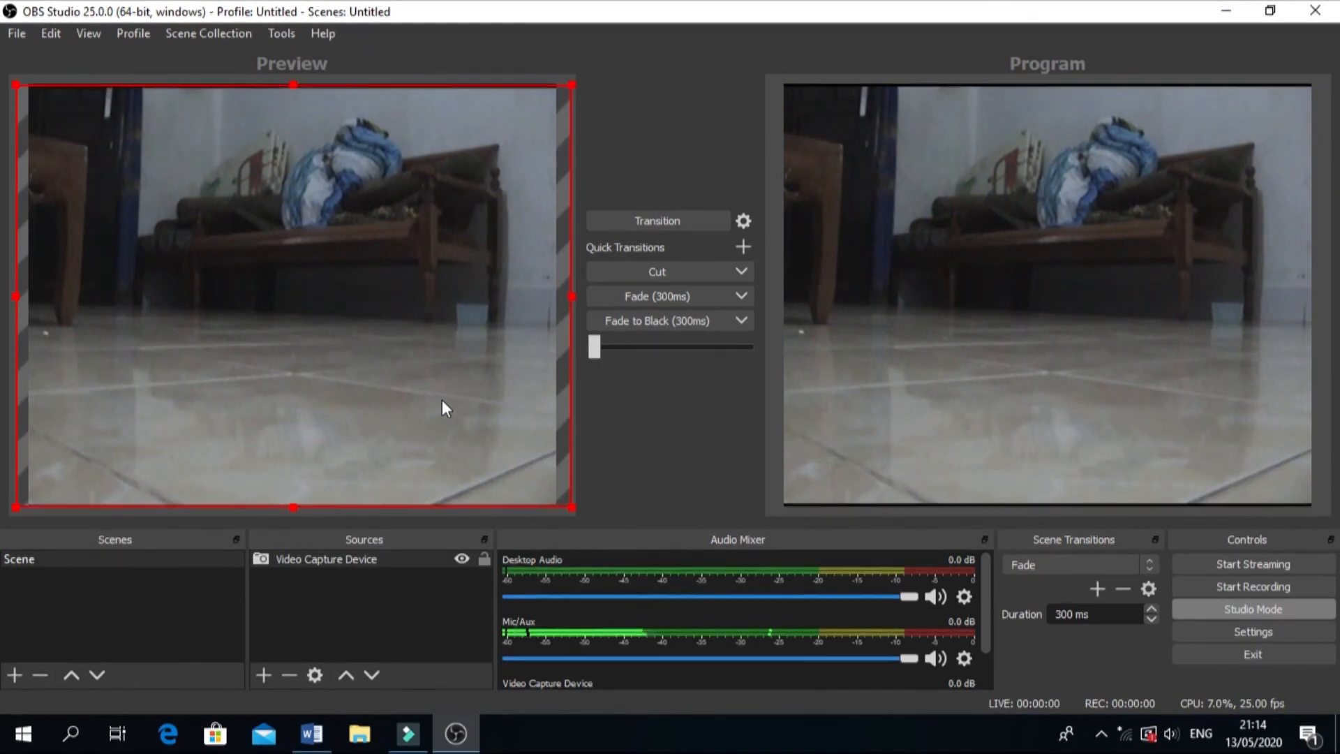
left_click(659, 304)
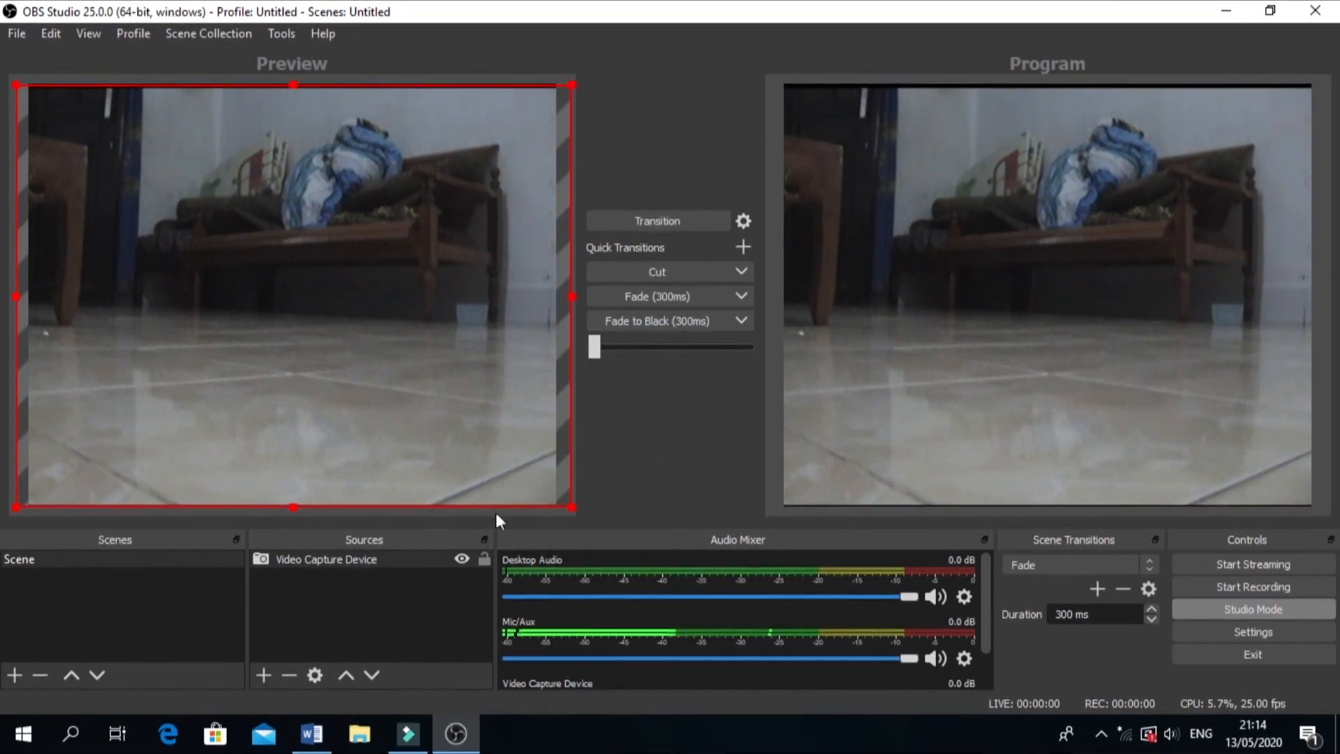
left_click(307, 628)
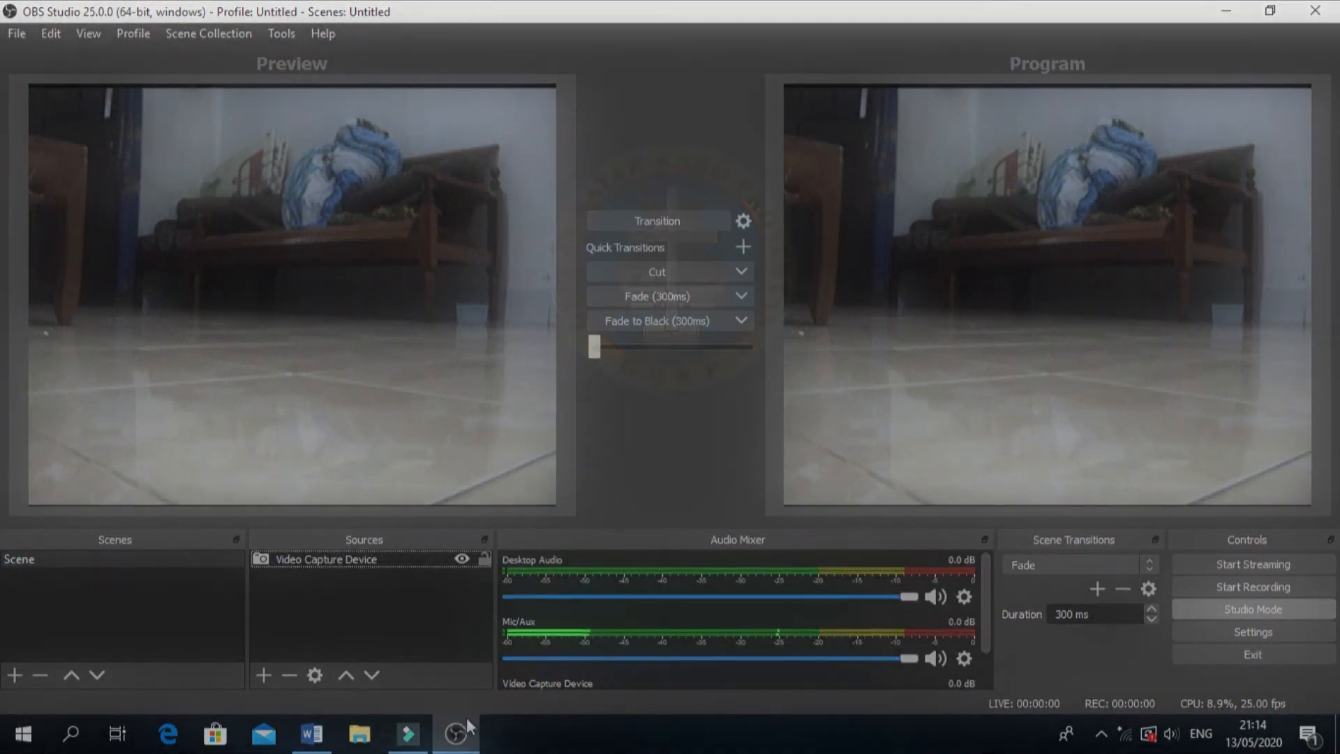
mouse_move(458, 739)
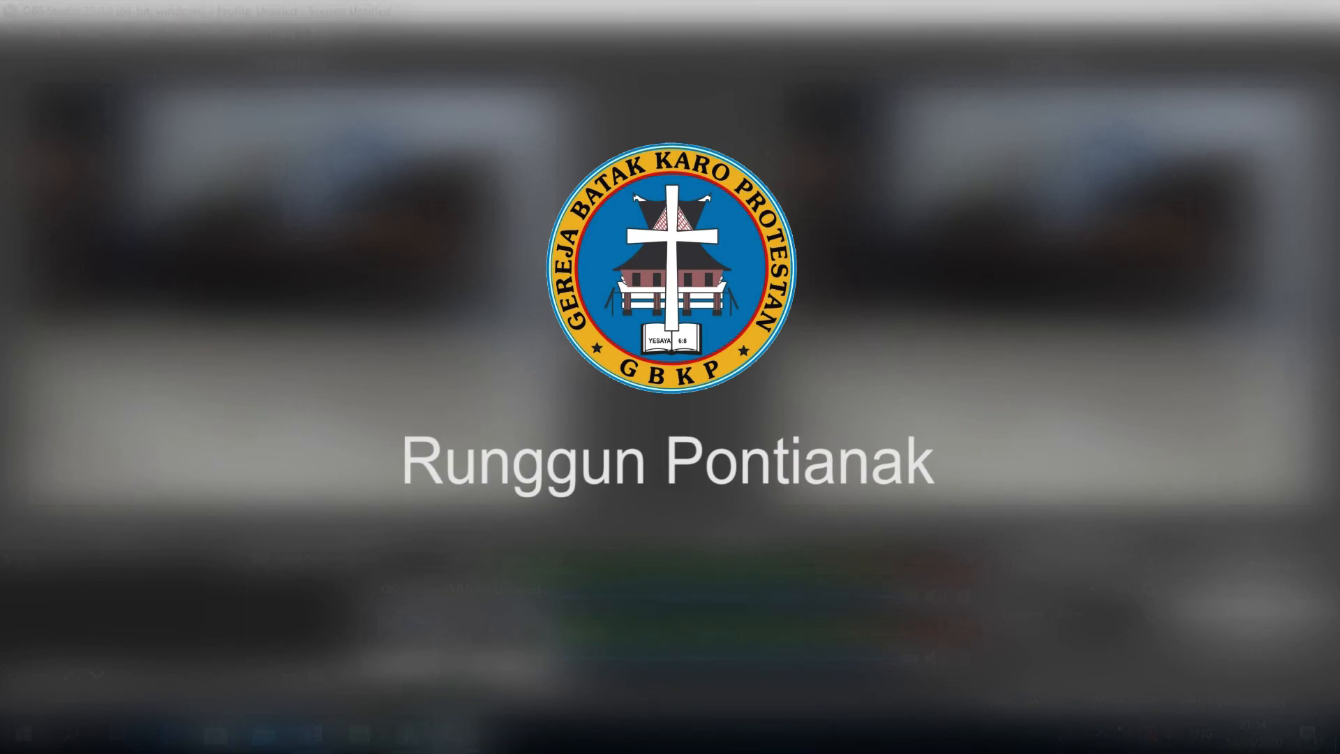